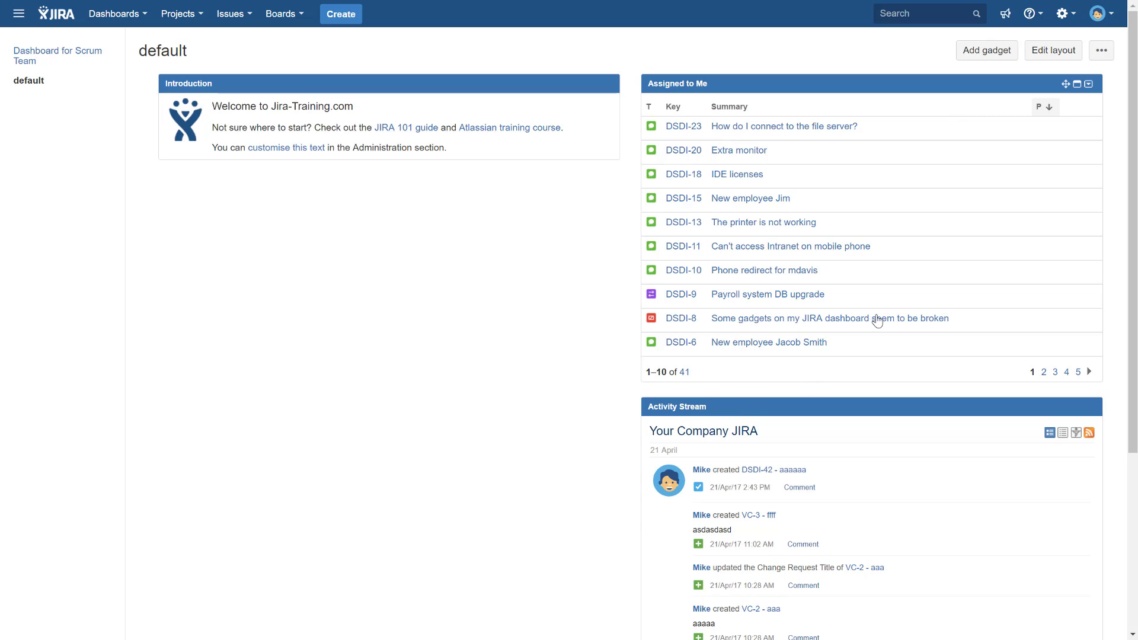
Look over the default dashboard and open the Dashboard for Scrum Team.
scroll(1133, 168, "down", 1)
mouse_move(1133, 168)
left_mouse_down()
mouse_move(1135, 335)
mouse_move(1135, 151)
left_mouse_up()
left_click(42, 57)
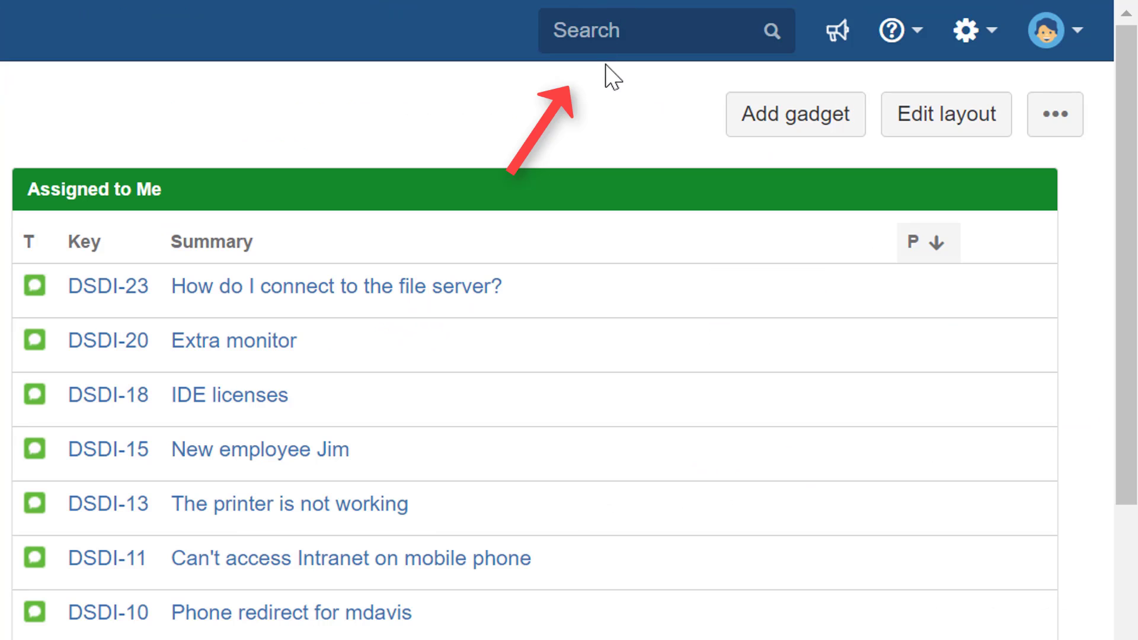
Run a quick search for "demo" from the Scrum team dashboard.
left_click(615, 33)
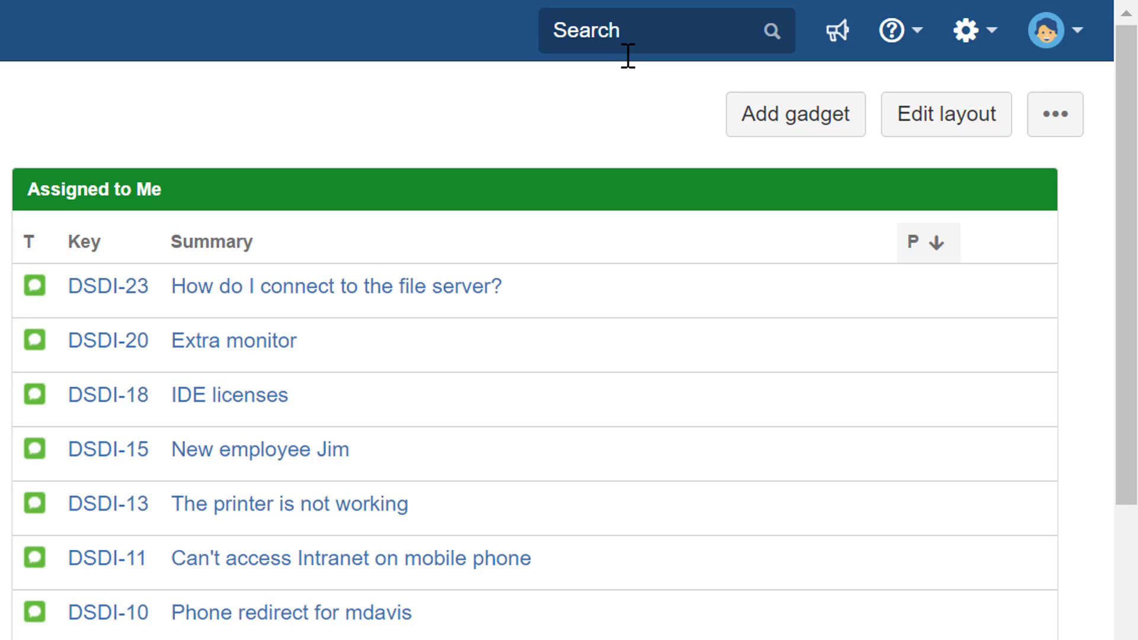
type("demo")
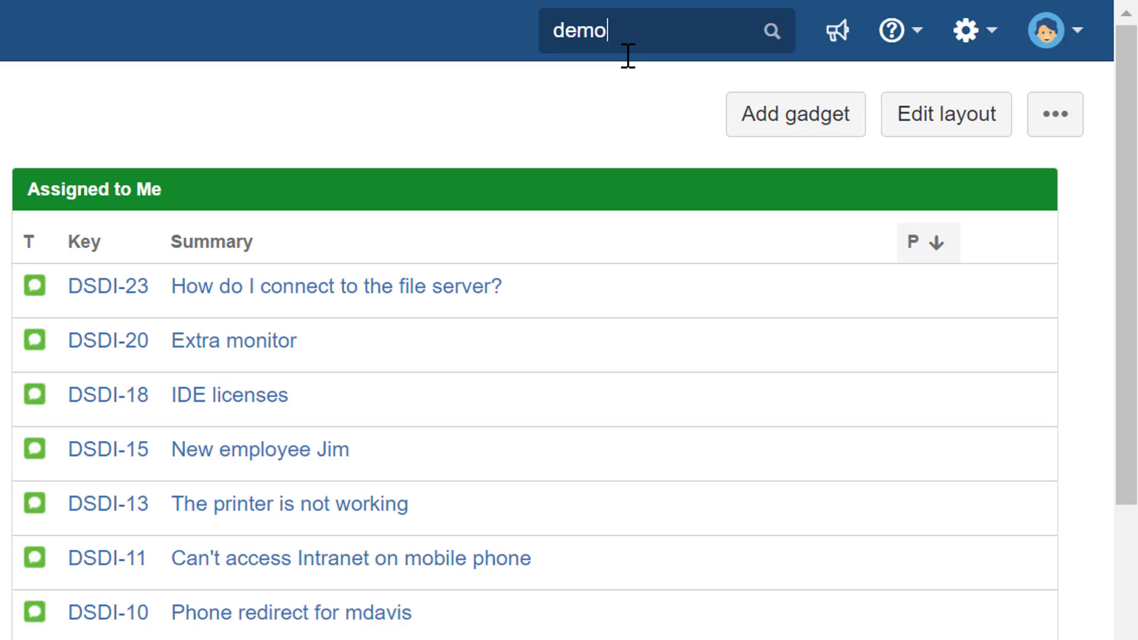
key("Return")
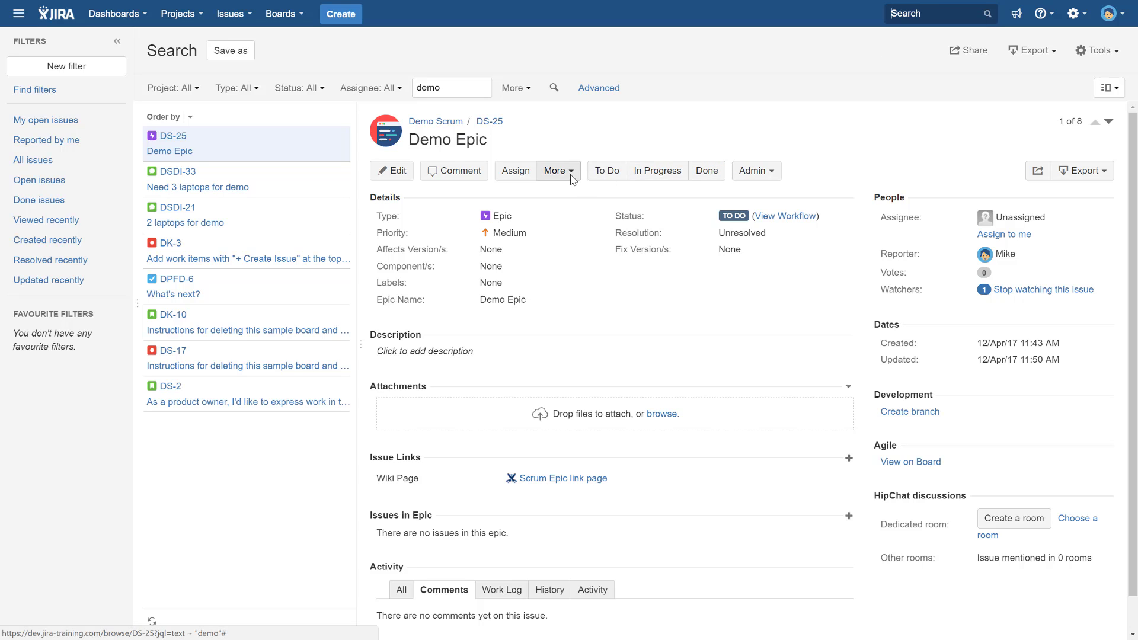
Open a fresh issue search without any criteria.
left_click(920, 14)
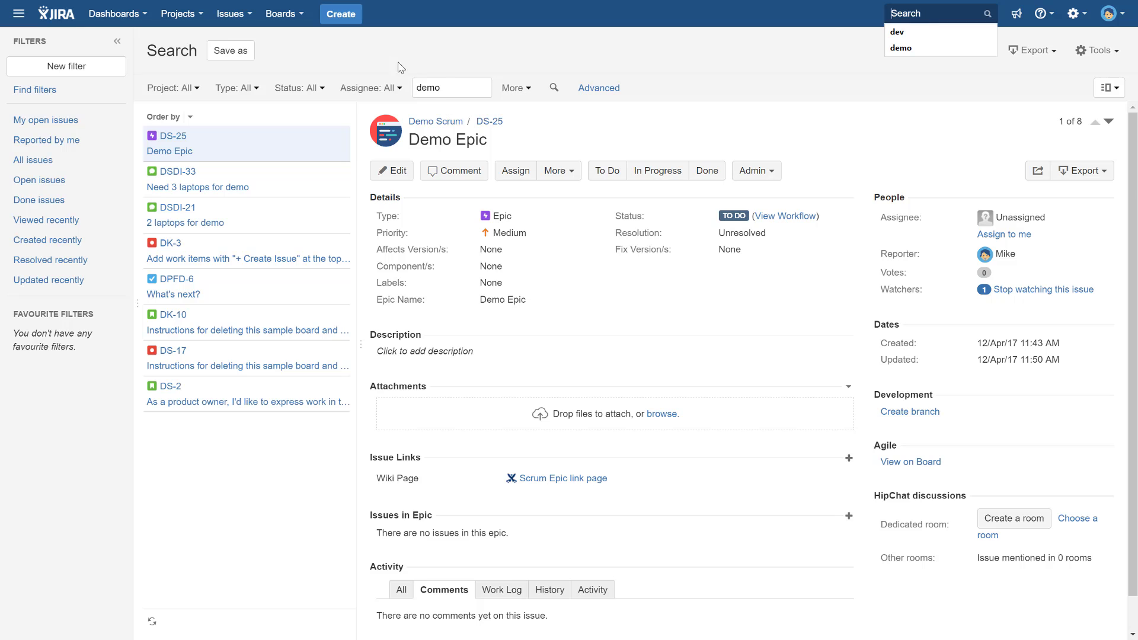
left_click(330, 47)
left_click(181, 14)
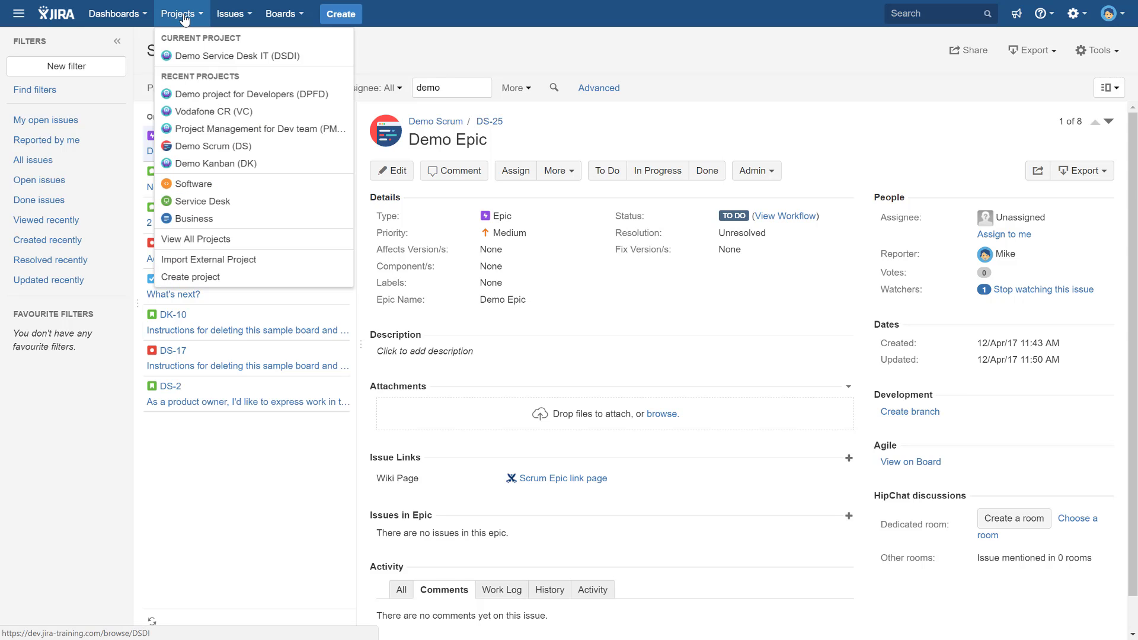
left_click(230, 14)
left_click(240, 57)
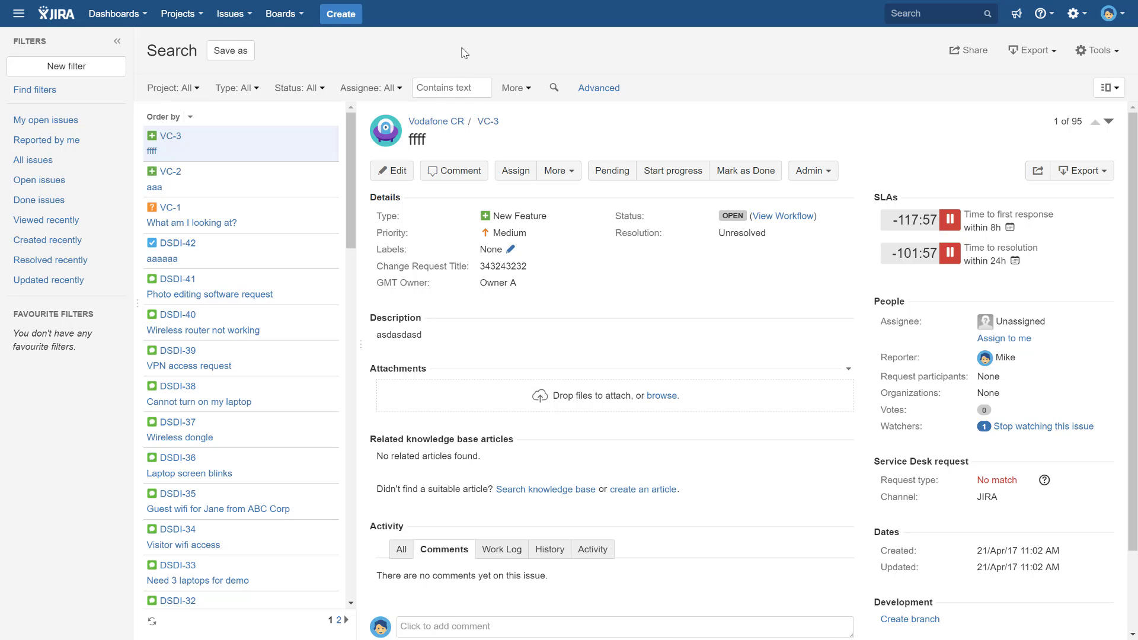
View the issue search in advanced query mode and return it to basic mode.
left_click(602, 92)
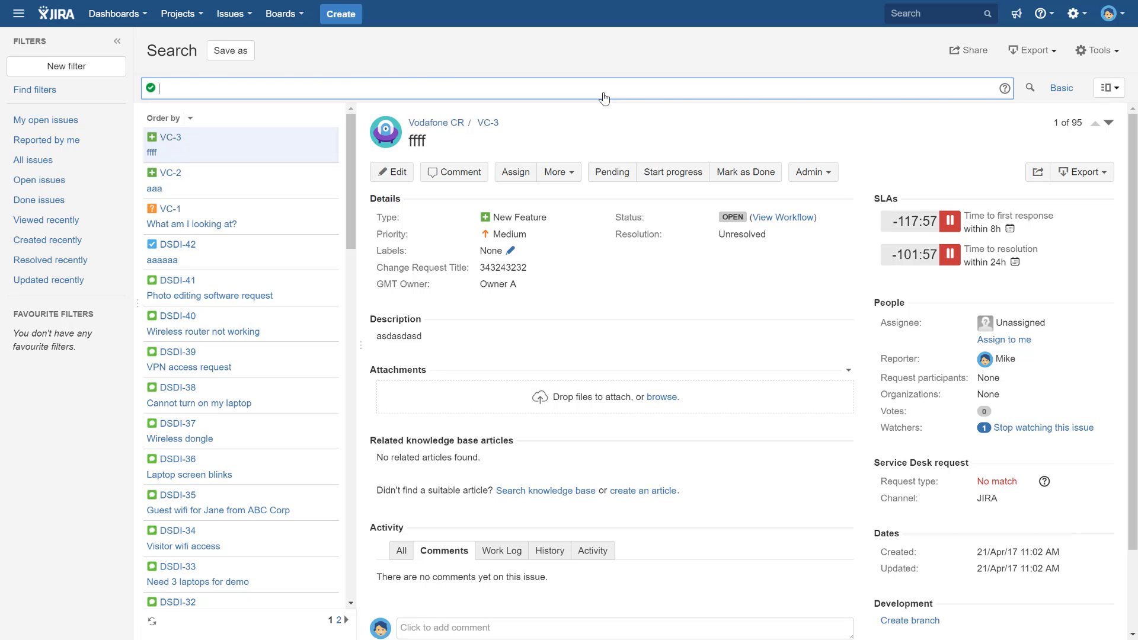
left_click(376, 74)
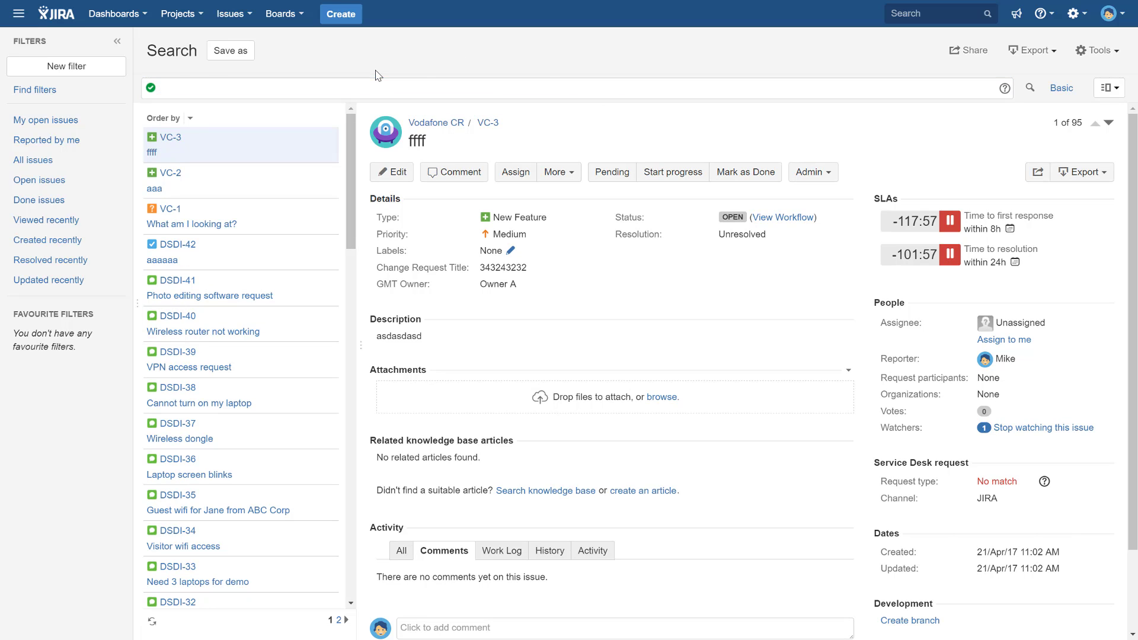
left_click(1061, 87)
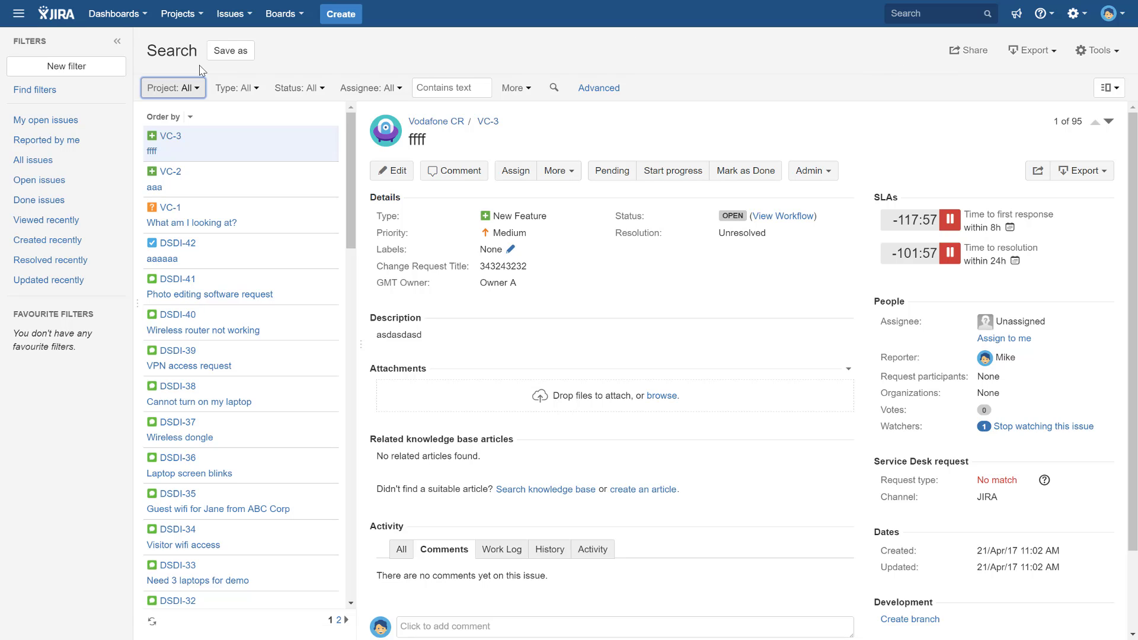
Run another quick search for "demo" from the issue search page.
left_click(922, 15)
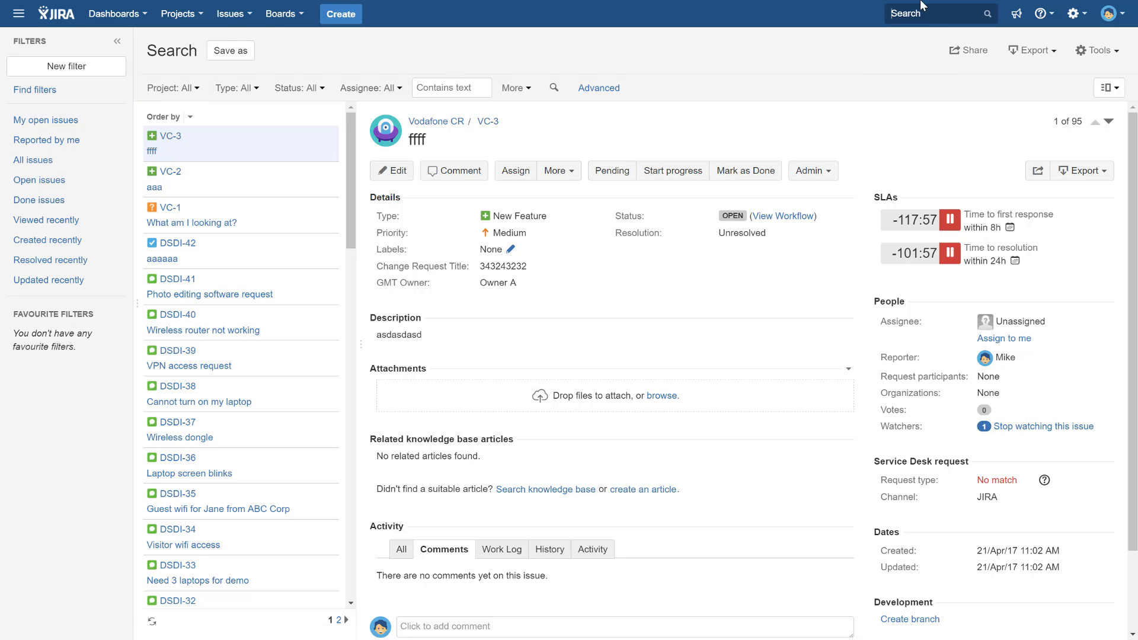
type("demo")
key("Return")
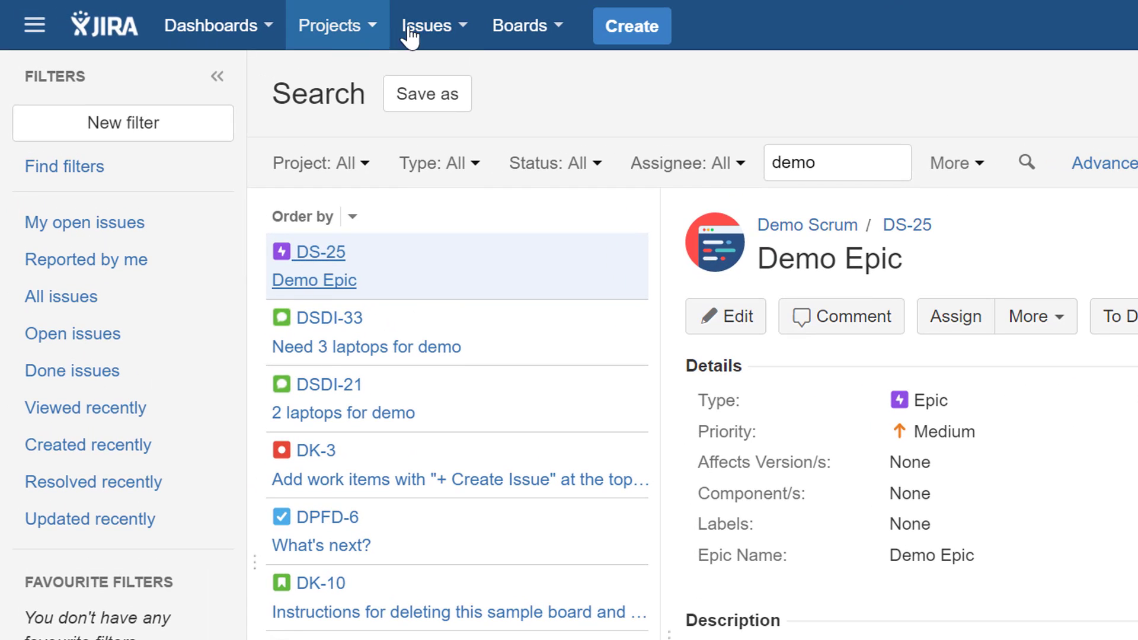
Start a new issue search and filter it by issues containing the text "demo".
left_click(437, 28)
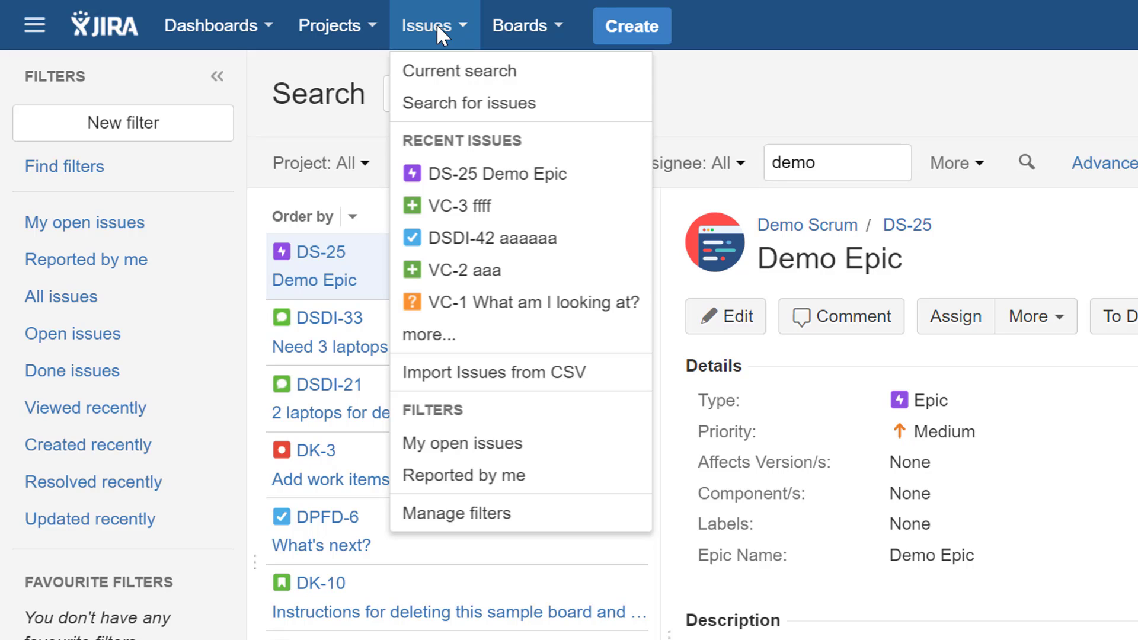
left_click(486, 103)
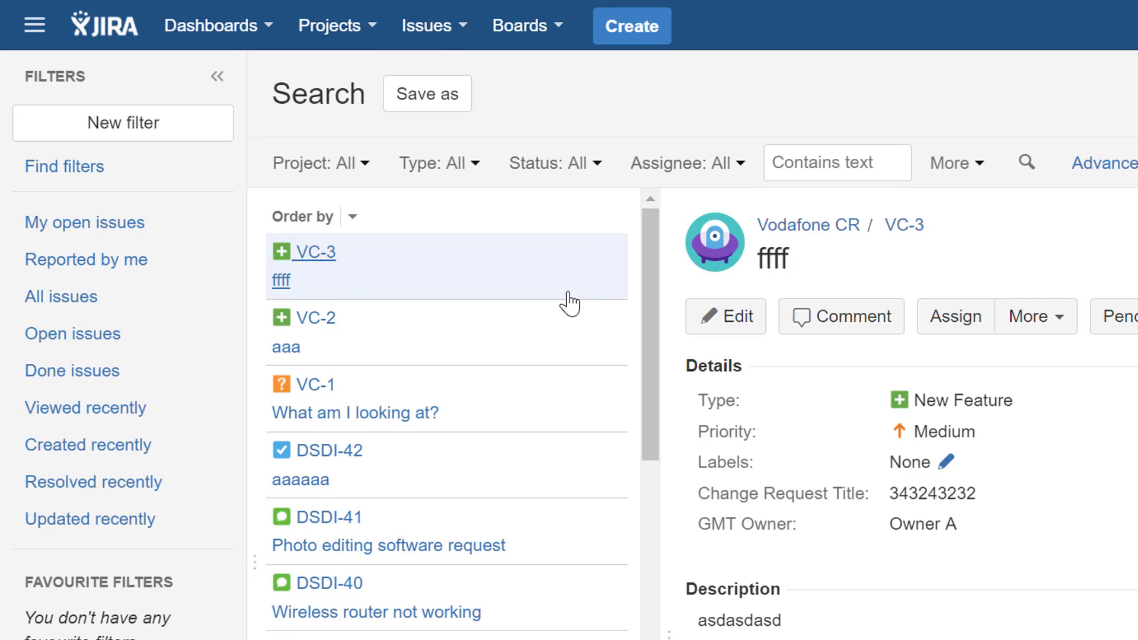
left_click(811, 161)
type("demo")
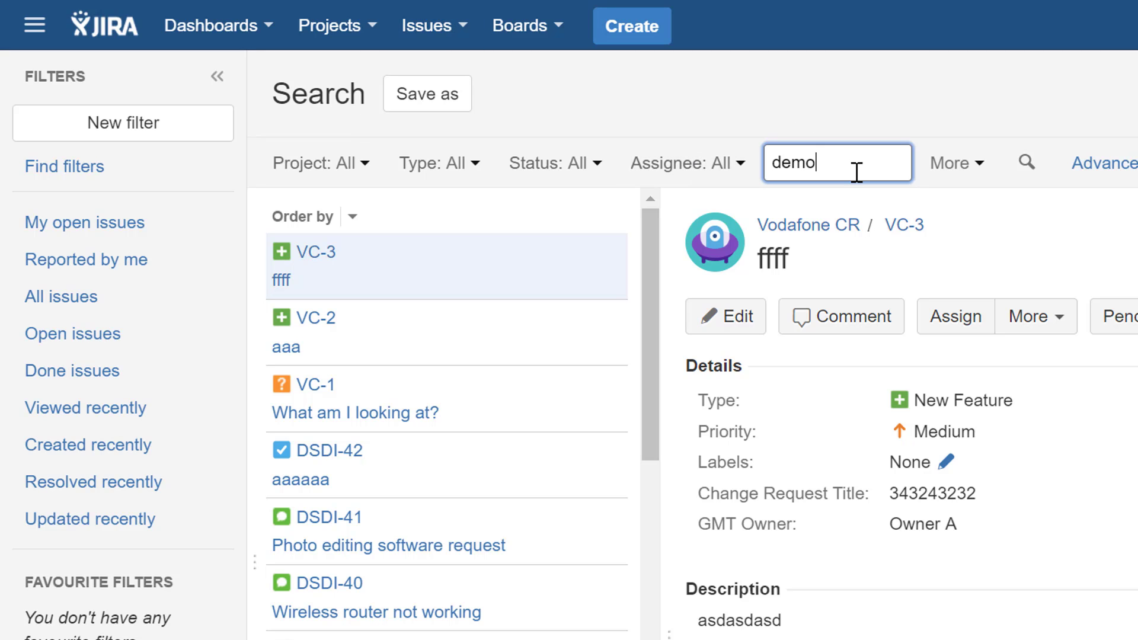
key("Return")
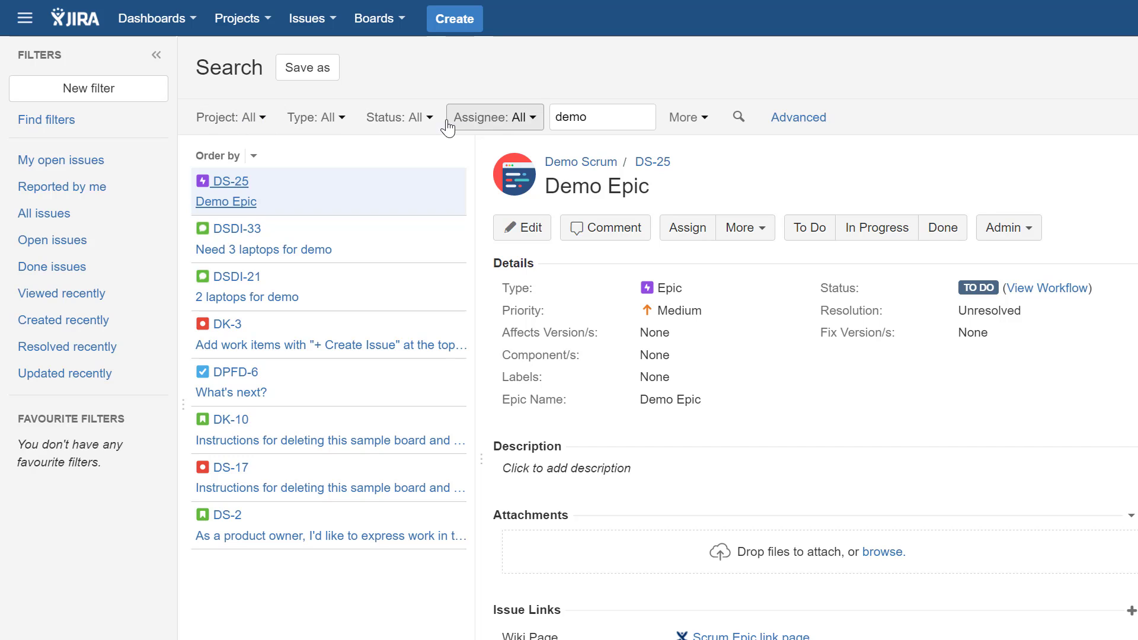
Restrict the search to the projects Demo Kanban (DK) and Demo project for Developers (DPFD).
left_click(265, 121)
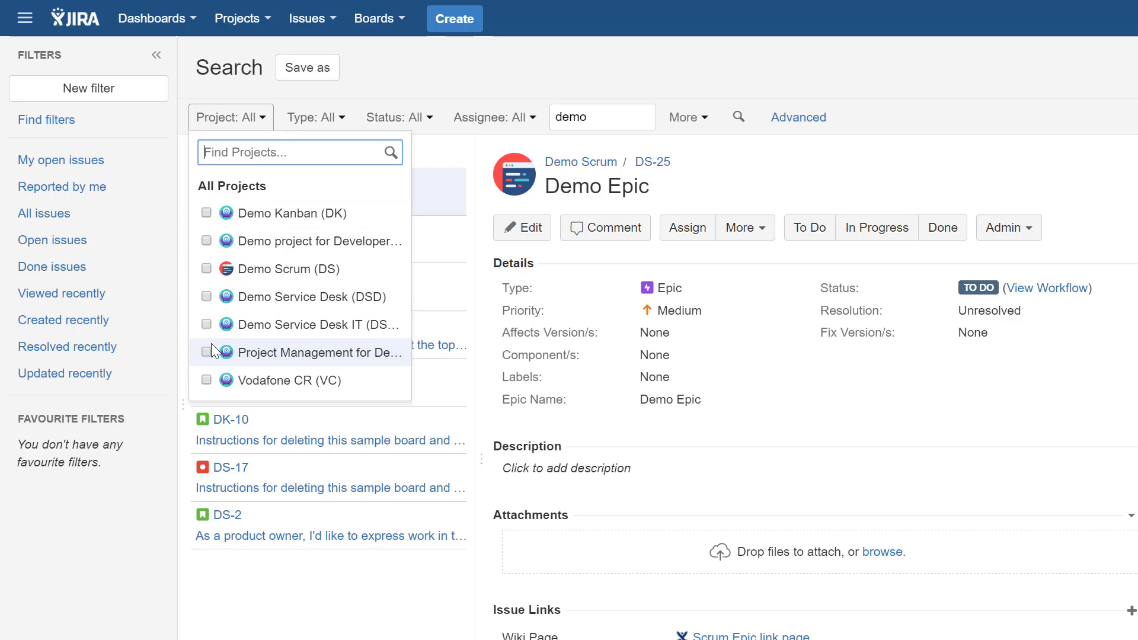
left_click(204, 212)
left_click(206, 241)
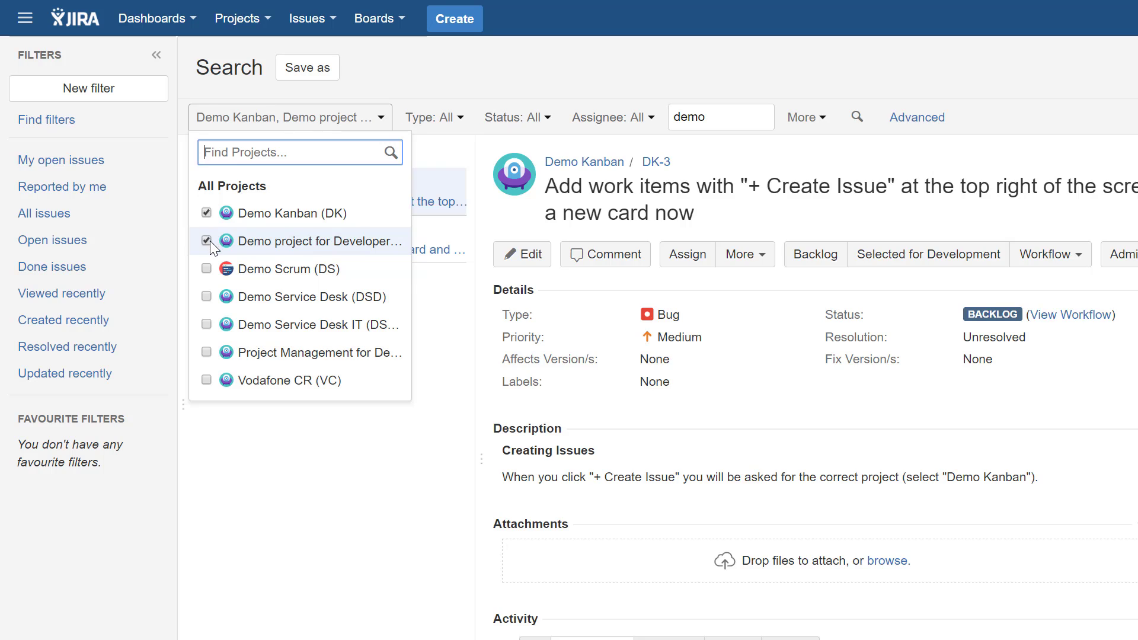
left_click(478, 76)
Try filtering the search by the Epic issue type and remove that filter again.
left_click(446, 118)
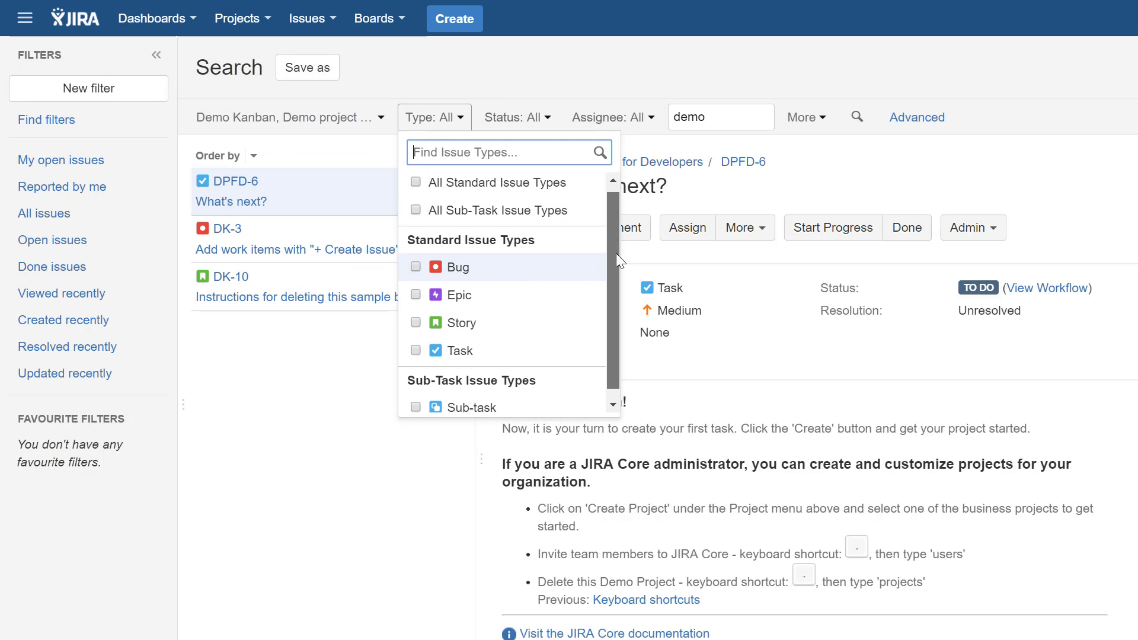
scroll(617, 253, "down", 1)
left_click(416, 284)
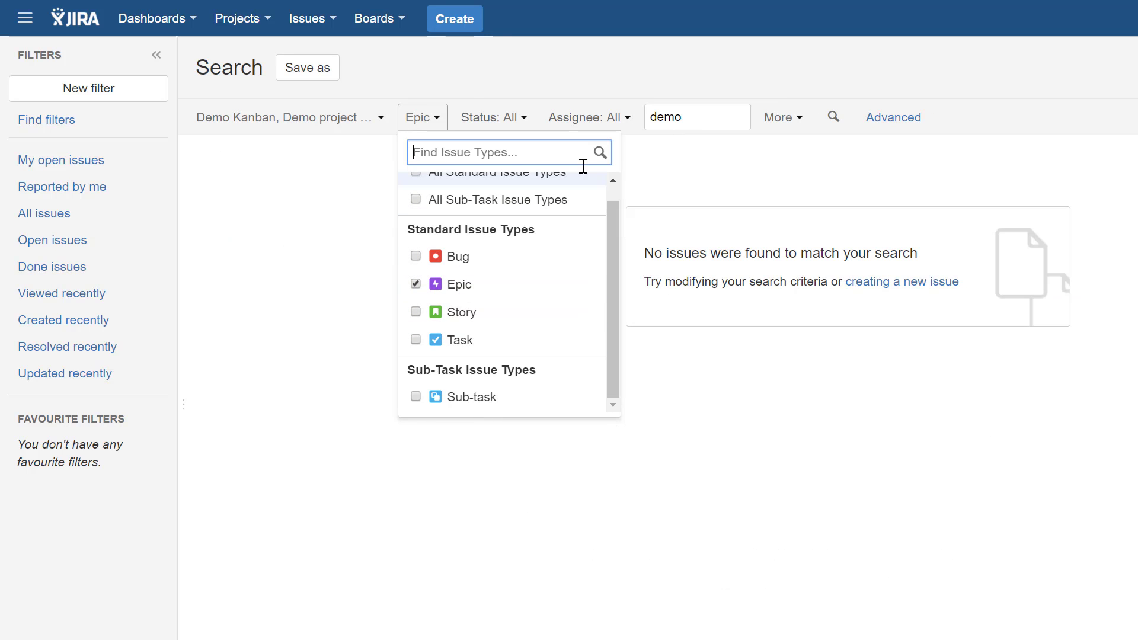
left_click(415, 283)
left_click(523, 60)
Examine the available options of the status, assignee and additional criteria filters.
left_click(517, 117)
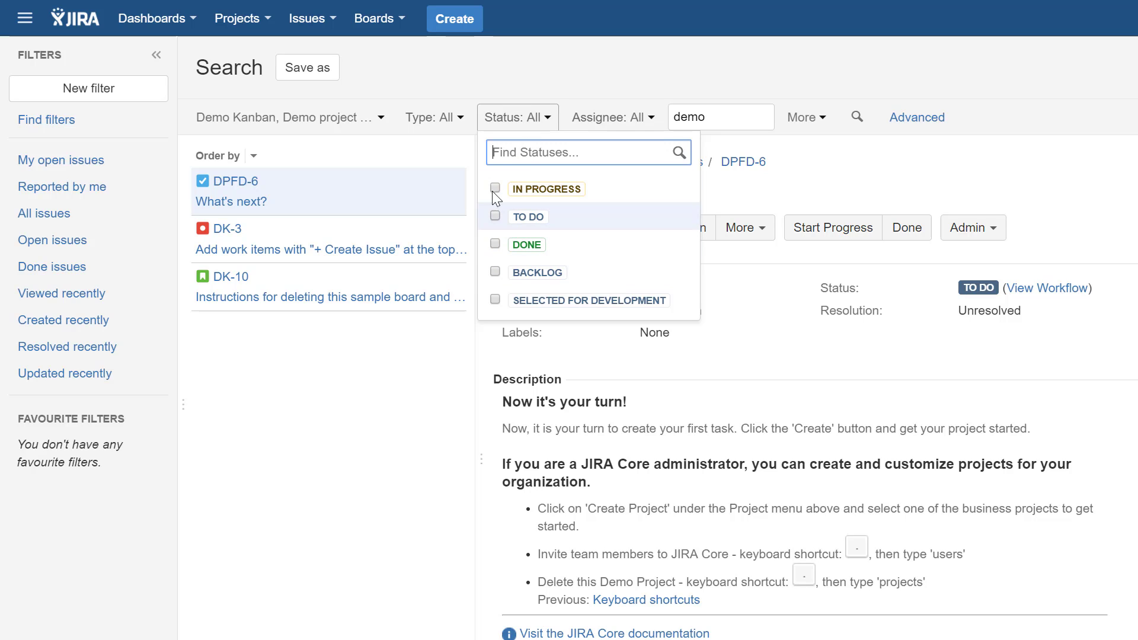
left_click(628, 120)
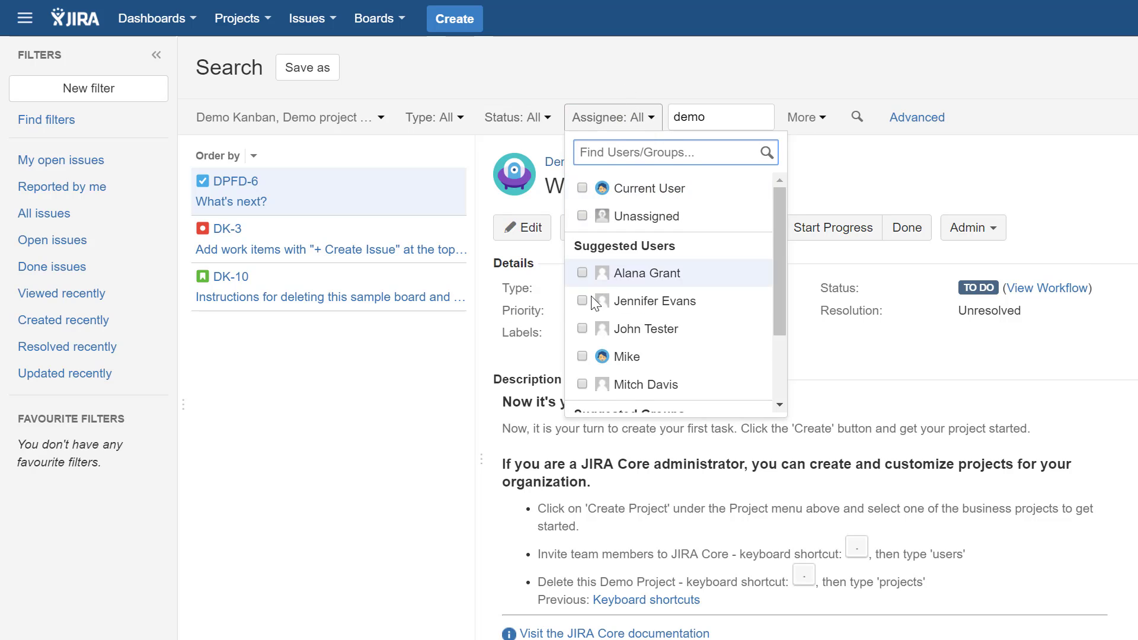
left_click(812, 127)
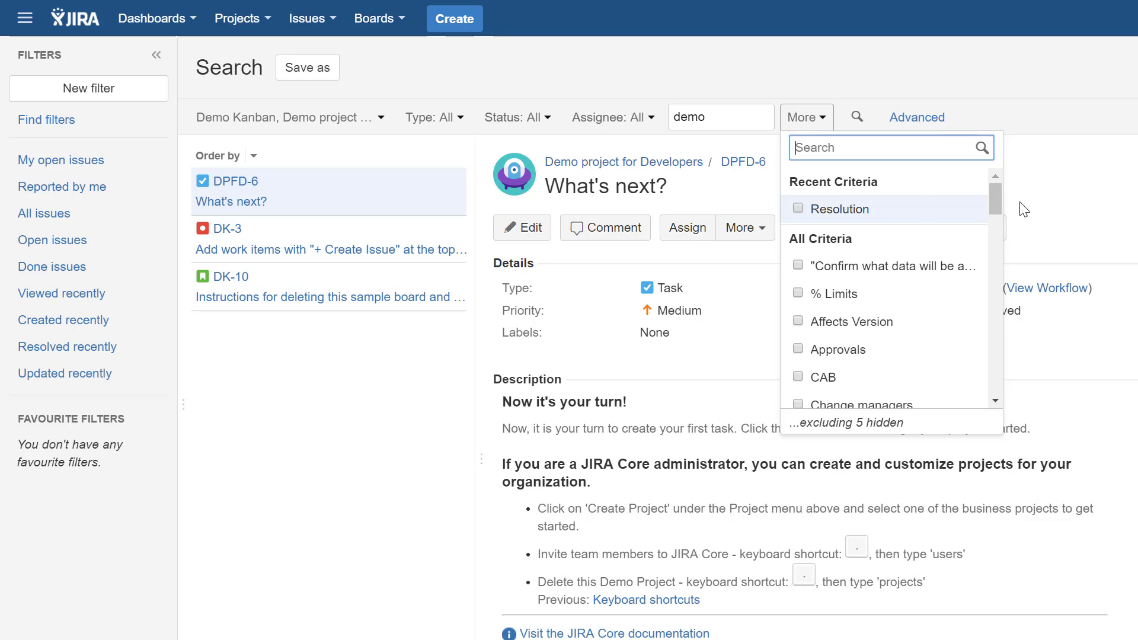
mouse_move(996, 202)
left_mouse_down()
mouse_move(999, 346)
mouse_move(1013, 195)
left_mouse_up()
left_click(587, 78)
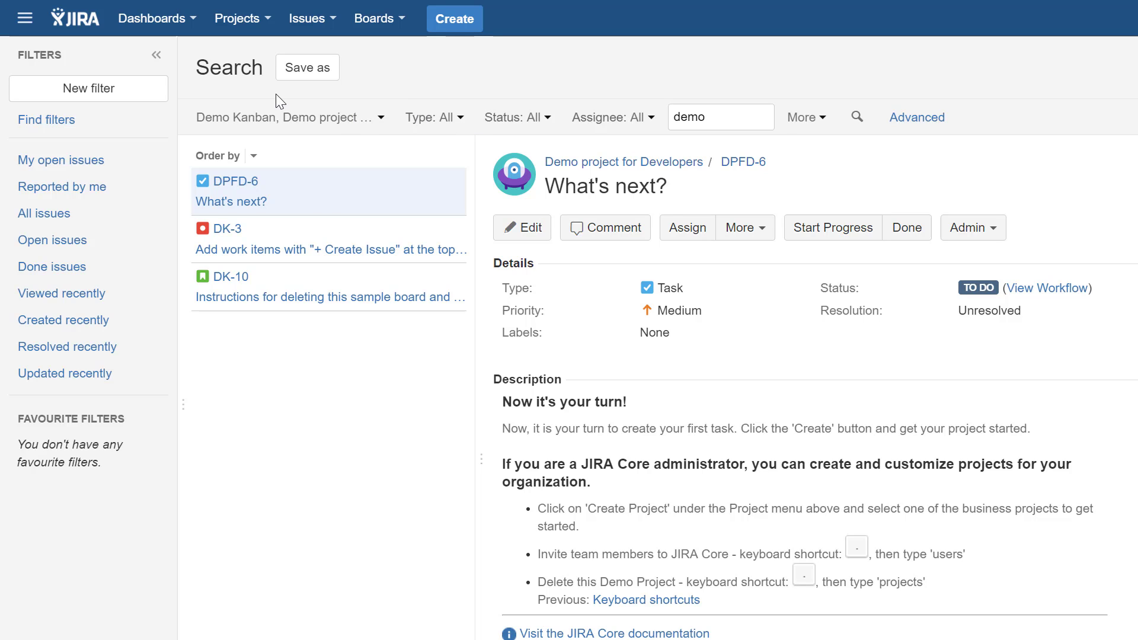
left_click(376, 118)
left_click(374, 124)
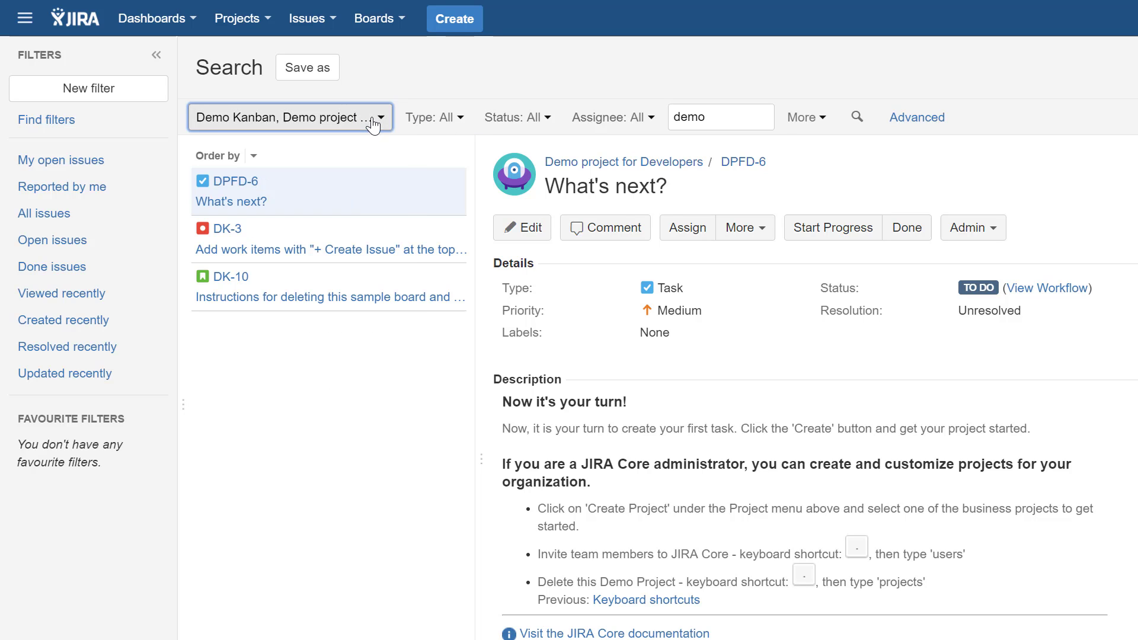
Restrict the issue types in the search to Bug, Epic and Story.
left_click(443, 116)
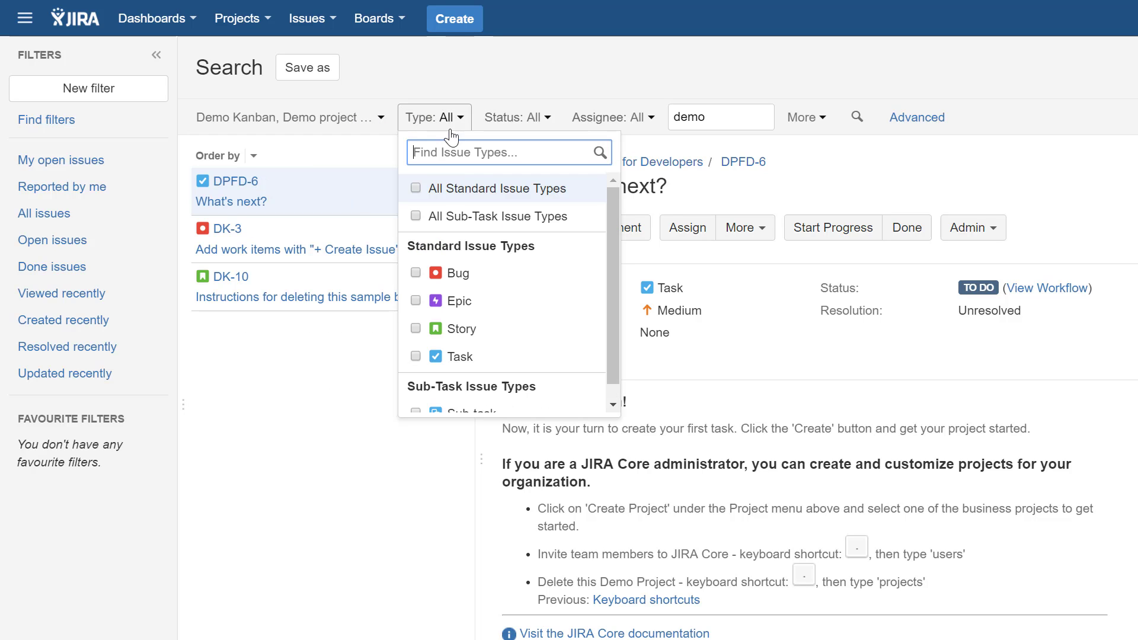
left_click(416, 328)
left_click(415, 304)
left_click(415, 271)
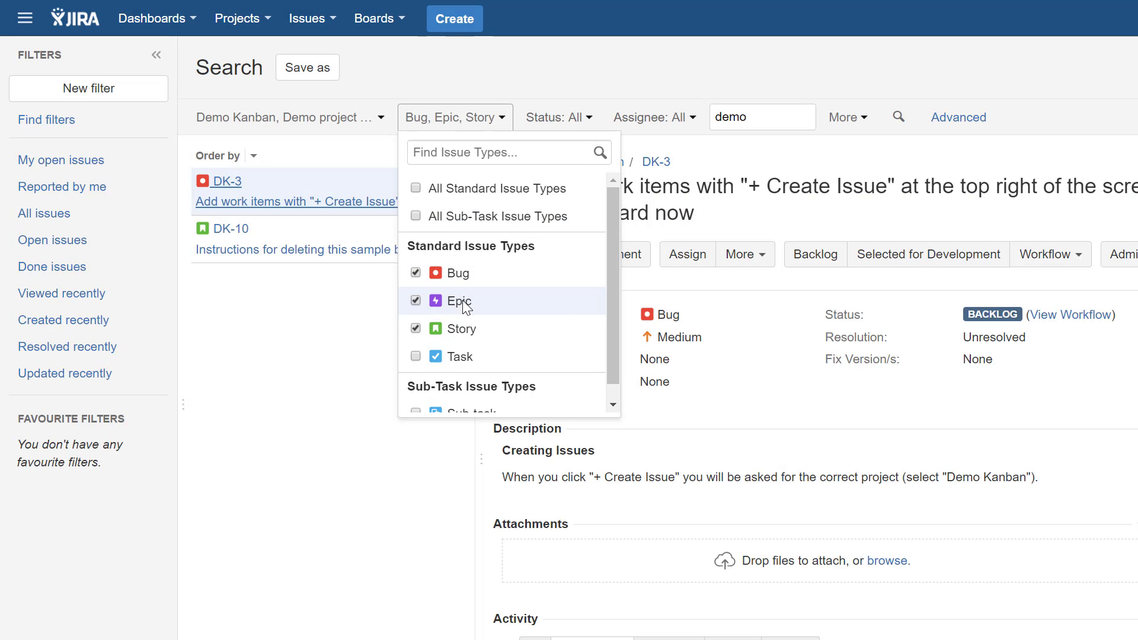
left_click(563, 118)
Restrict the search to the statuses To Do, Done and Backlog, leaving the assignee filter at All.
left_click(563, 118)
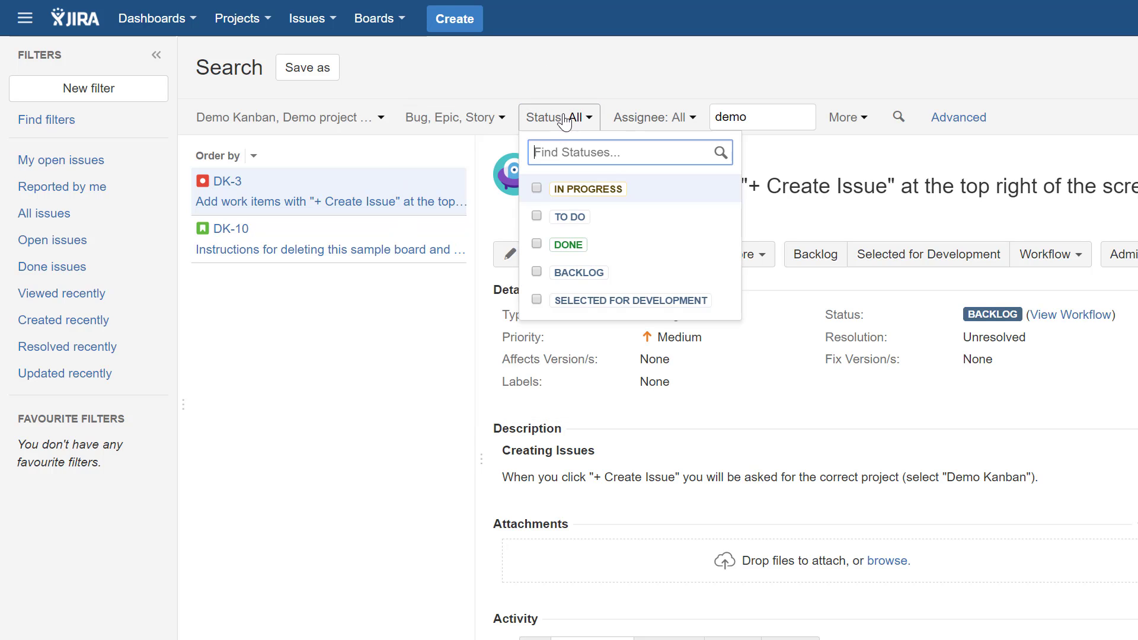
left_click(537, 188)
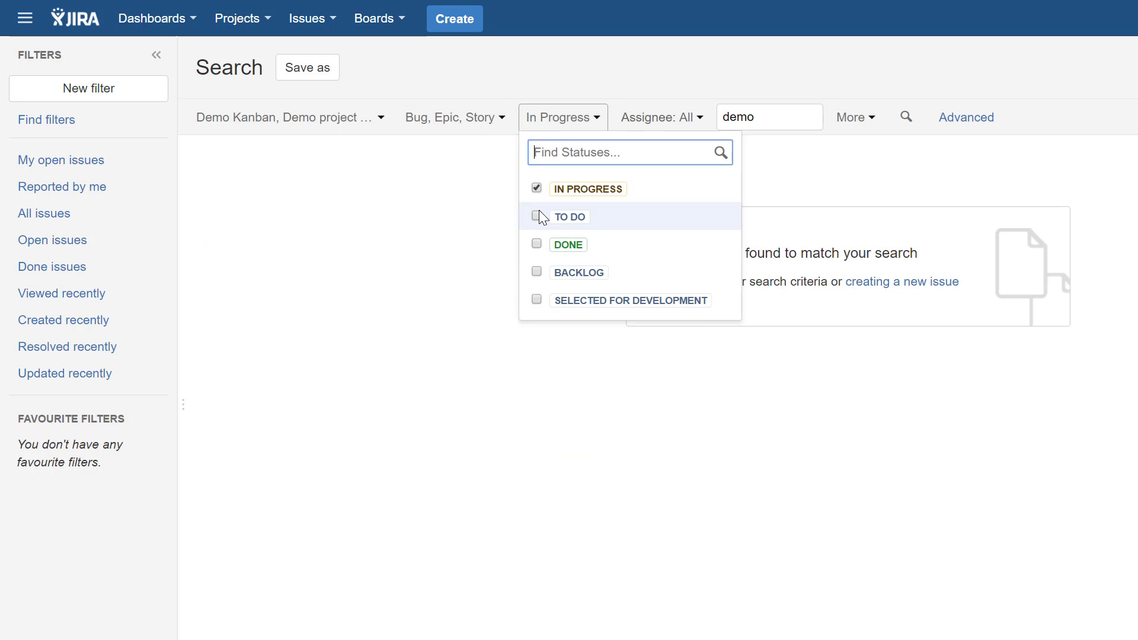
left_click(536, 216)
left_click(537, 244)
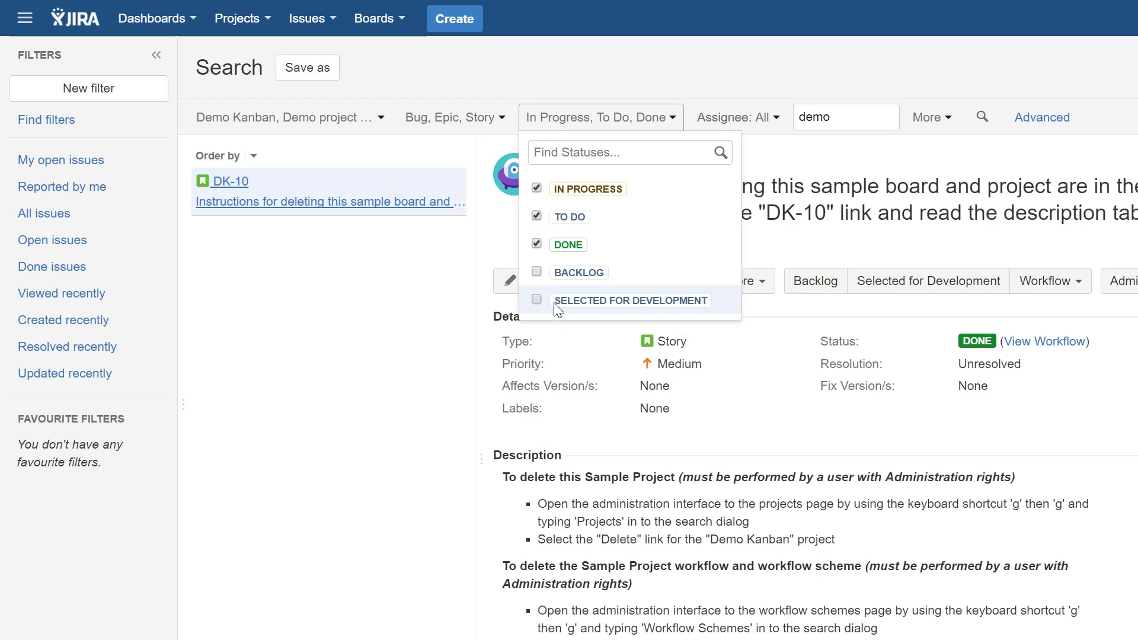
left_click(536, 272)
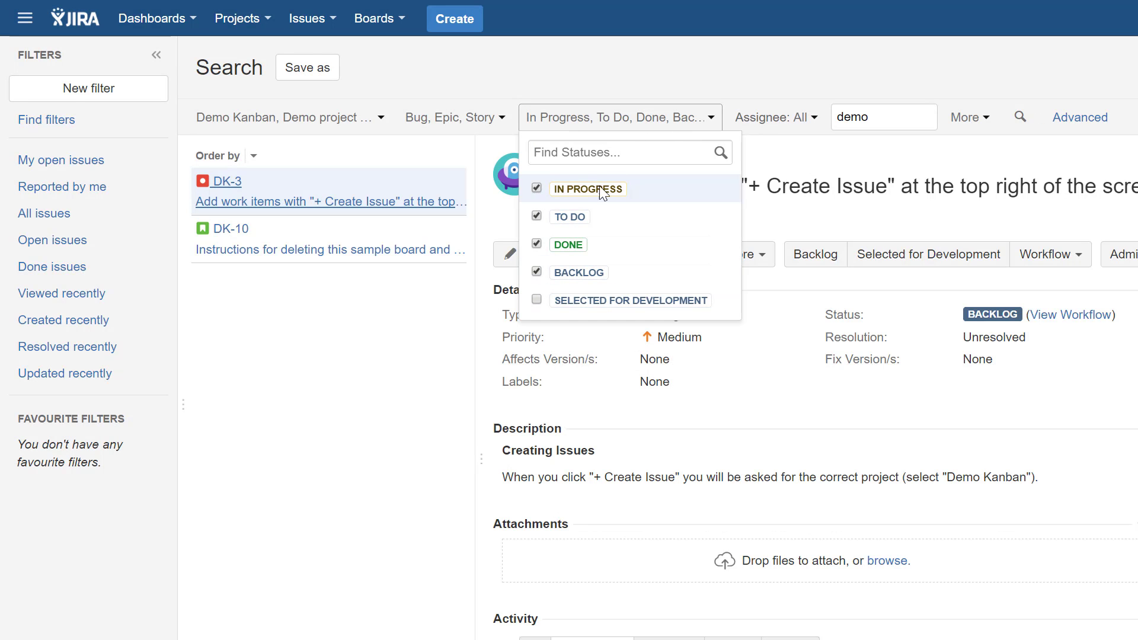
left_click(535, 187)
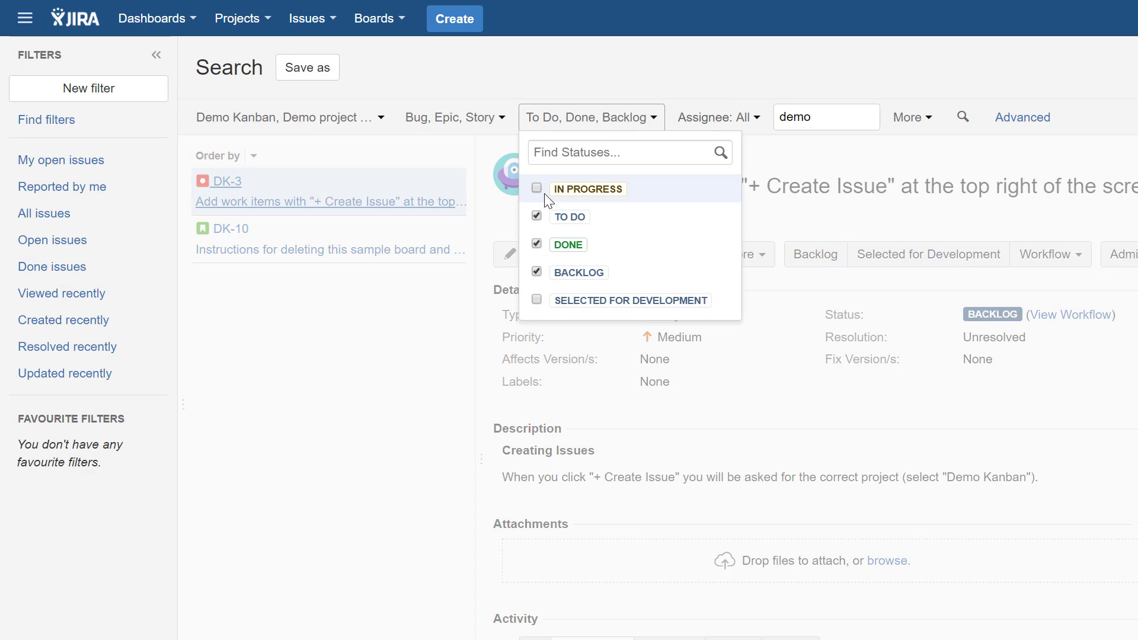
left_click(702, 52)
left_click(730, 118)
left_click(723, 71)
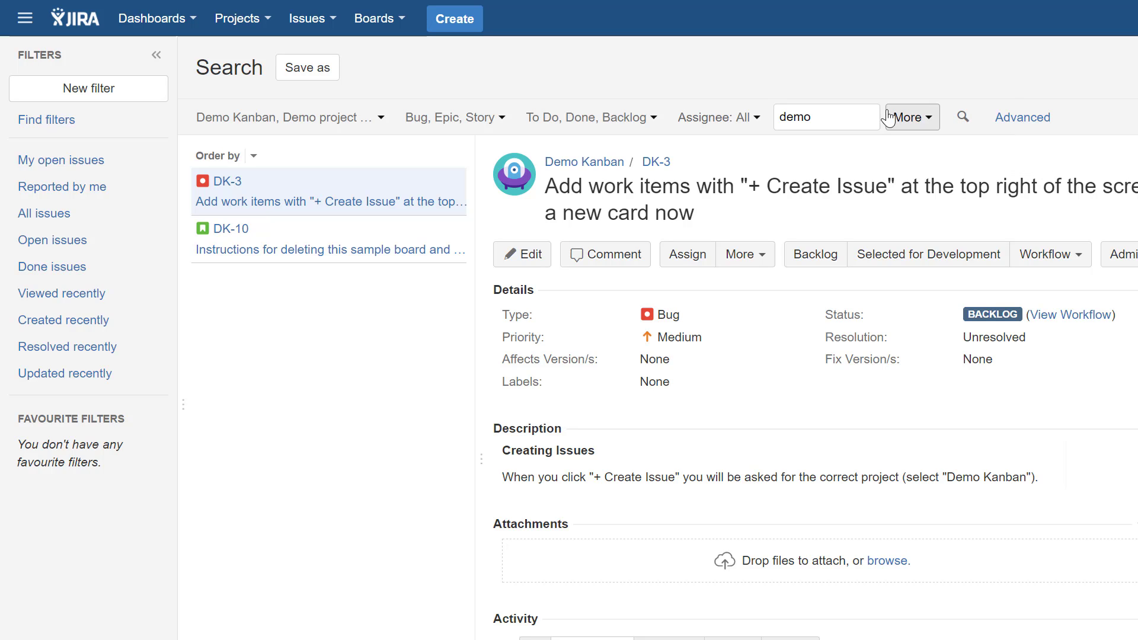
Switch the search to the advanced query mode and place the cursor at the end of the query.
left_click(1023, 118)
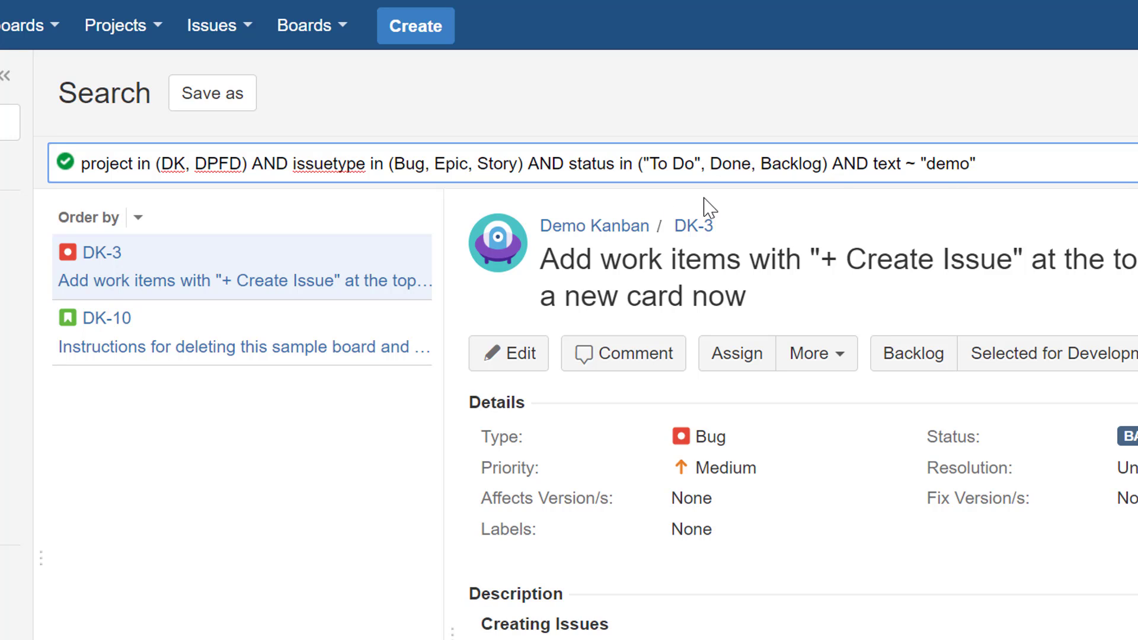
left_click_drag(83, 166, 1001, 157)
left_click(999, 168)
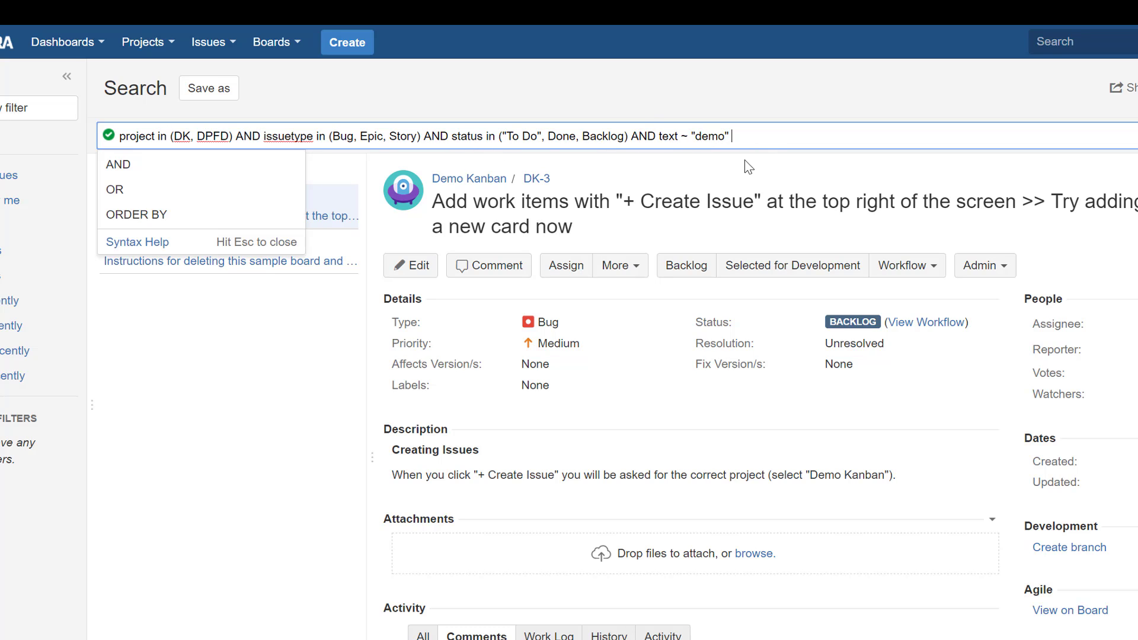
Append AND to the query, open the JQL syntax help and read through the Advanced searching documentation page.
left_click(147, 169)
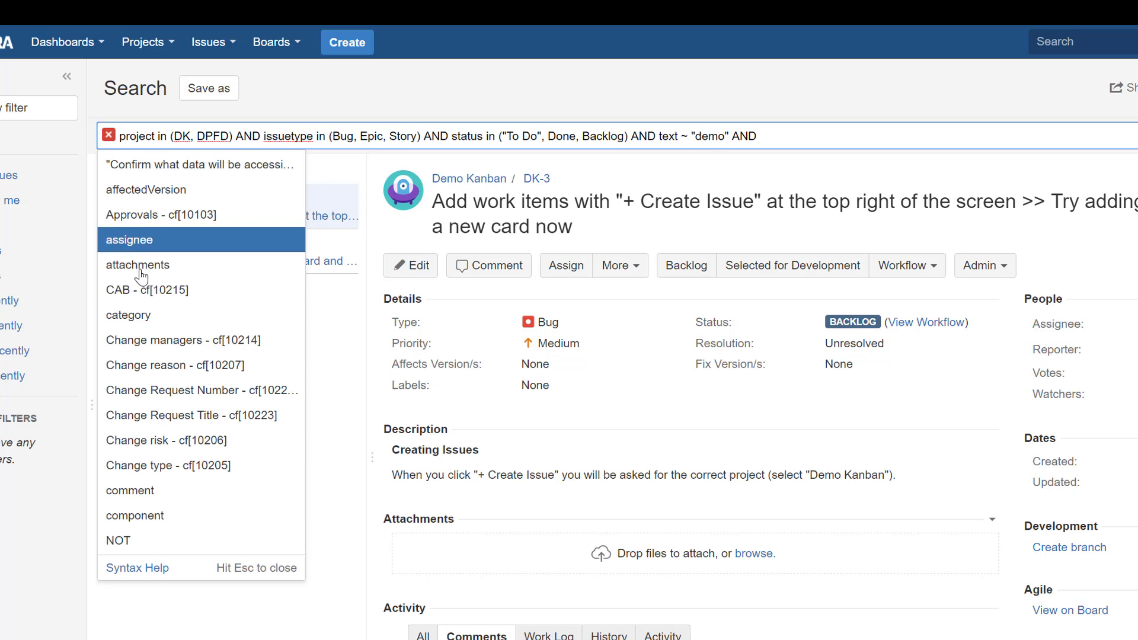
left_click(139, 573)
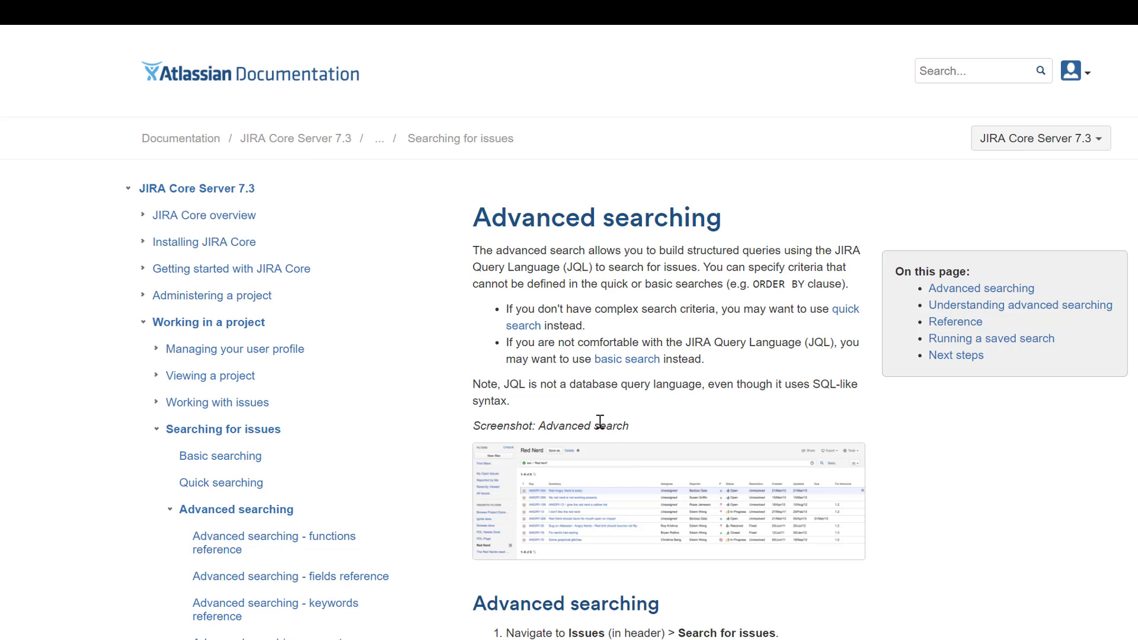
scroll(593, 402, "down", 5)
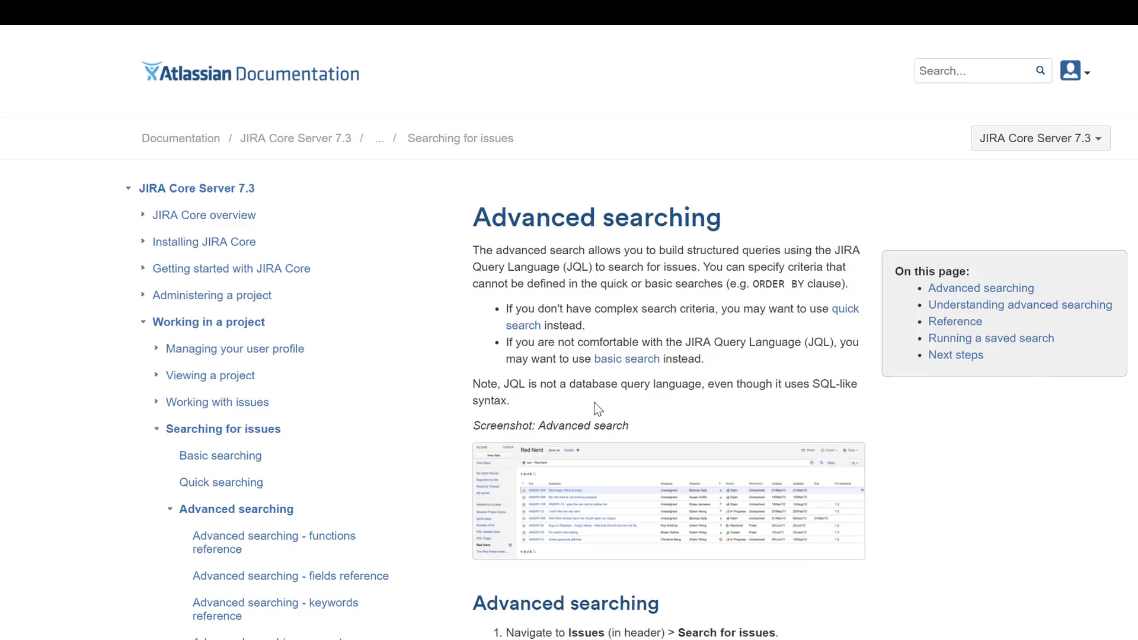
scroll(538, 308, "down", 2)
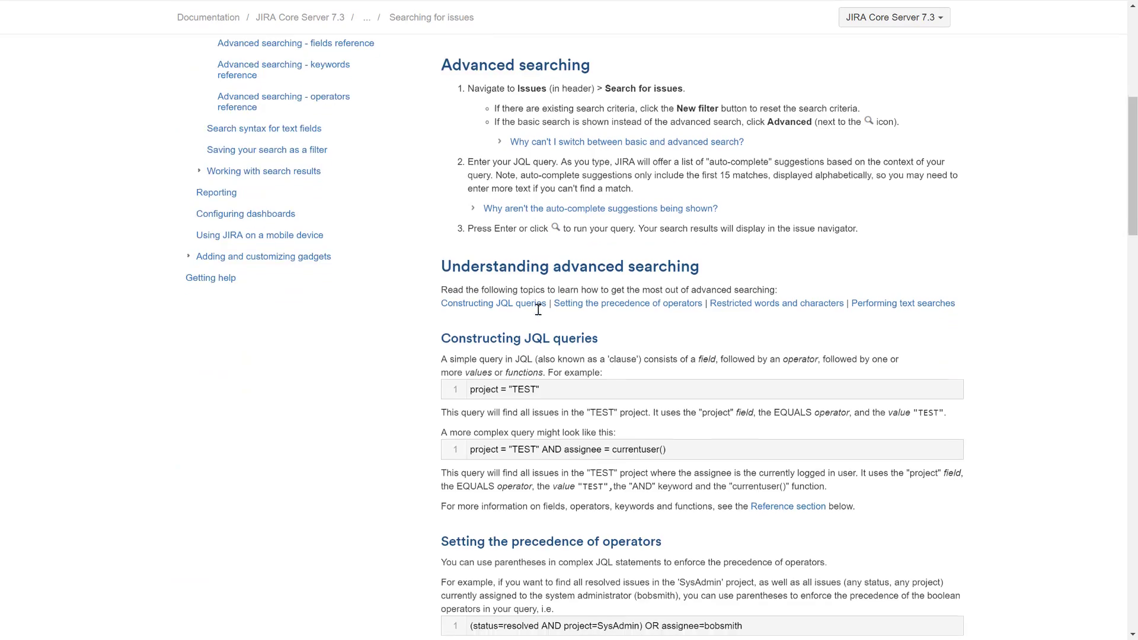
scroll(537, 304, "down", 3)
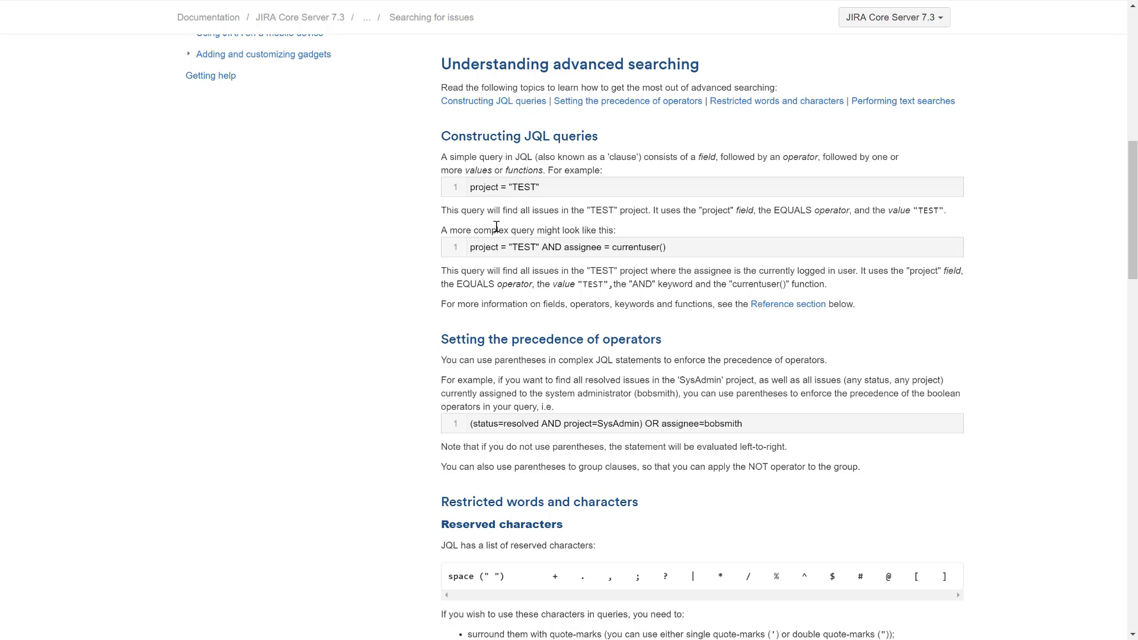
scroll(497, 267, "down", 5)
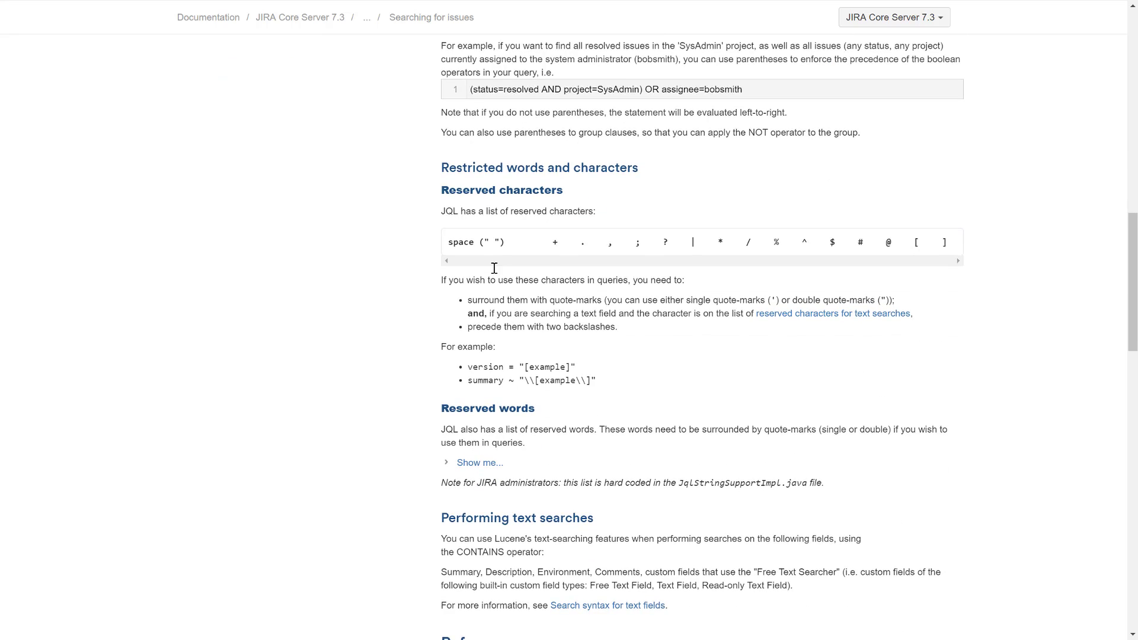
scroll(497, 267, "down", 2)
scroll(495, 250, "down", 9)
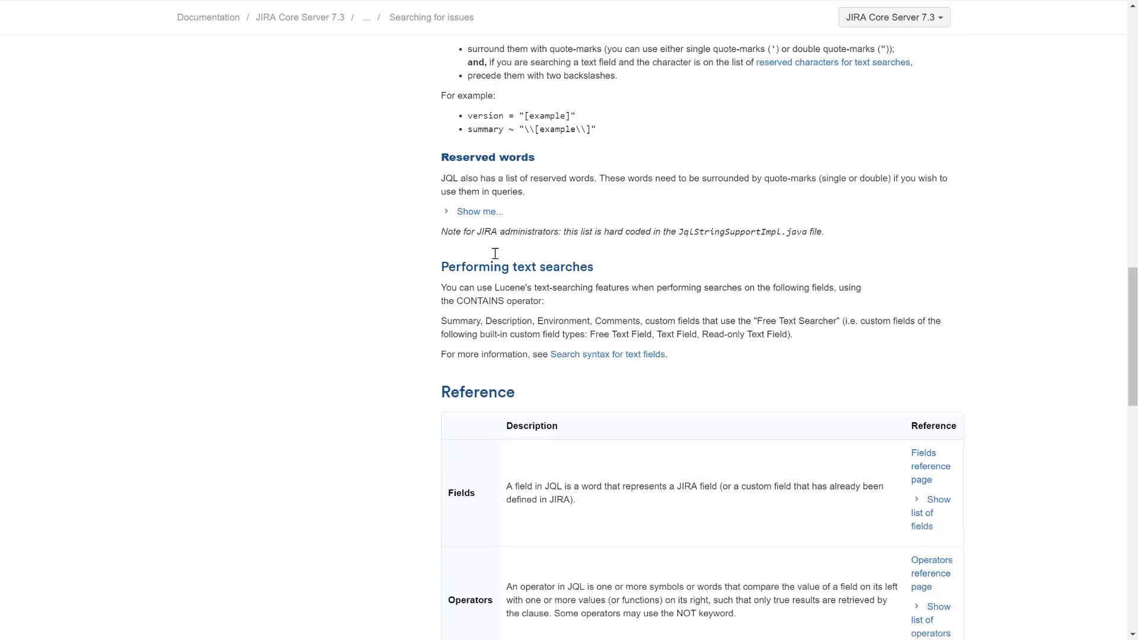
scroll(497, 249, "down", 6)
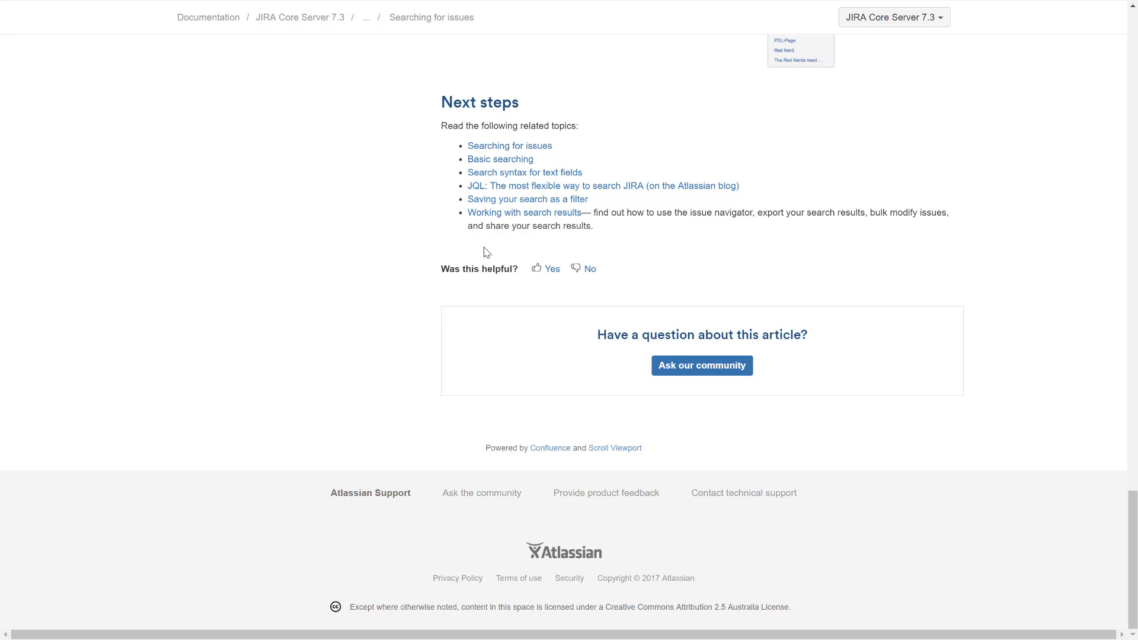
Back in the Jira issue search, rerun the query without the trailing AND and switch back to basic mode.
left_click(201, 9)
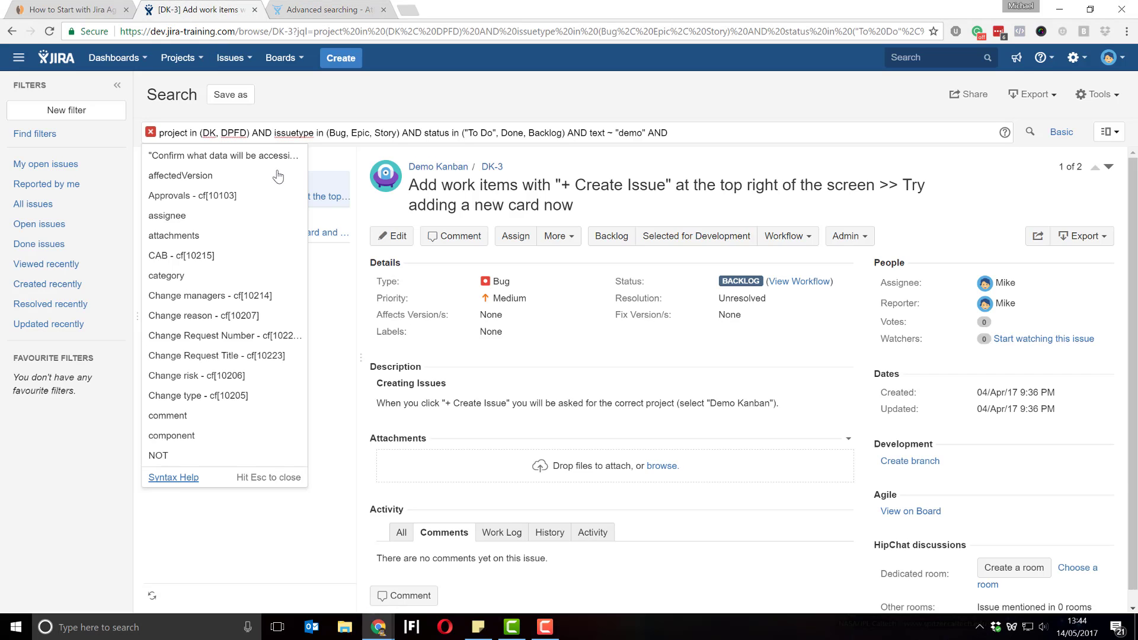
key("F11")
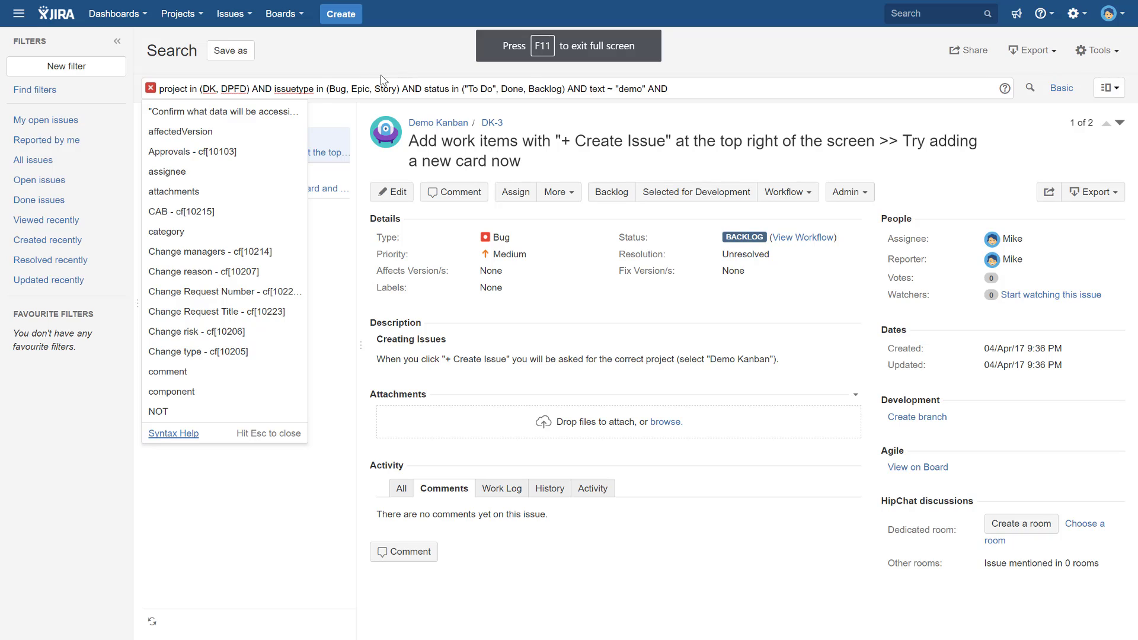
left_click(692, 86)
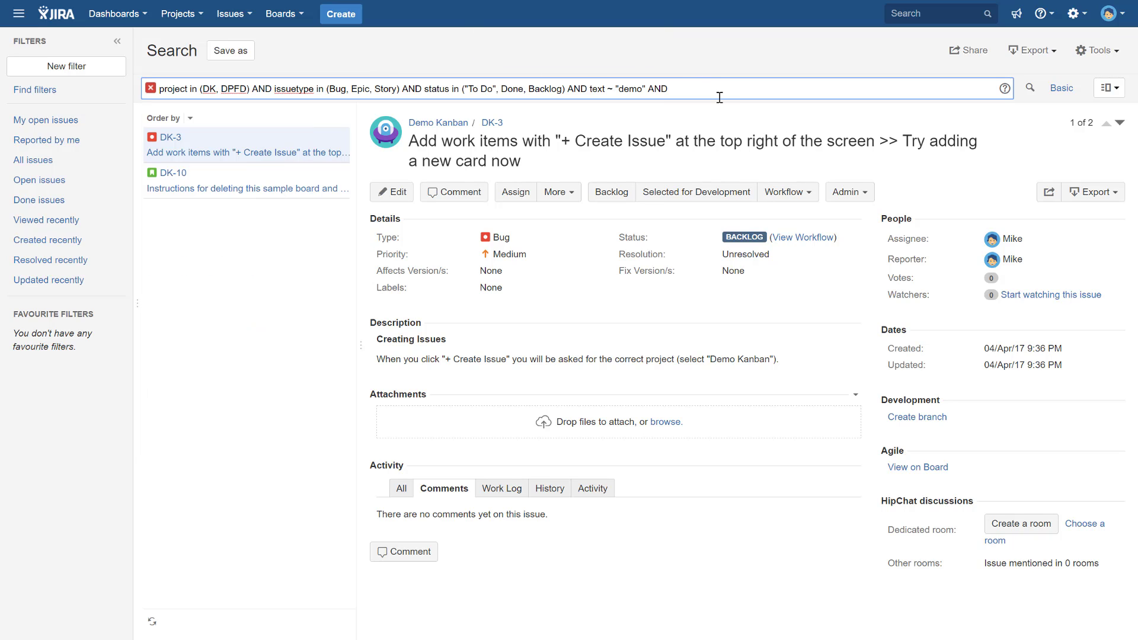
key("BackSpace")
key("BackSpace")
key("BackSpace")
key("Return")
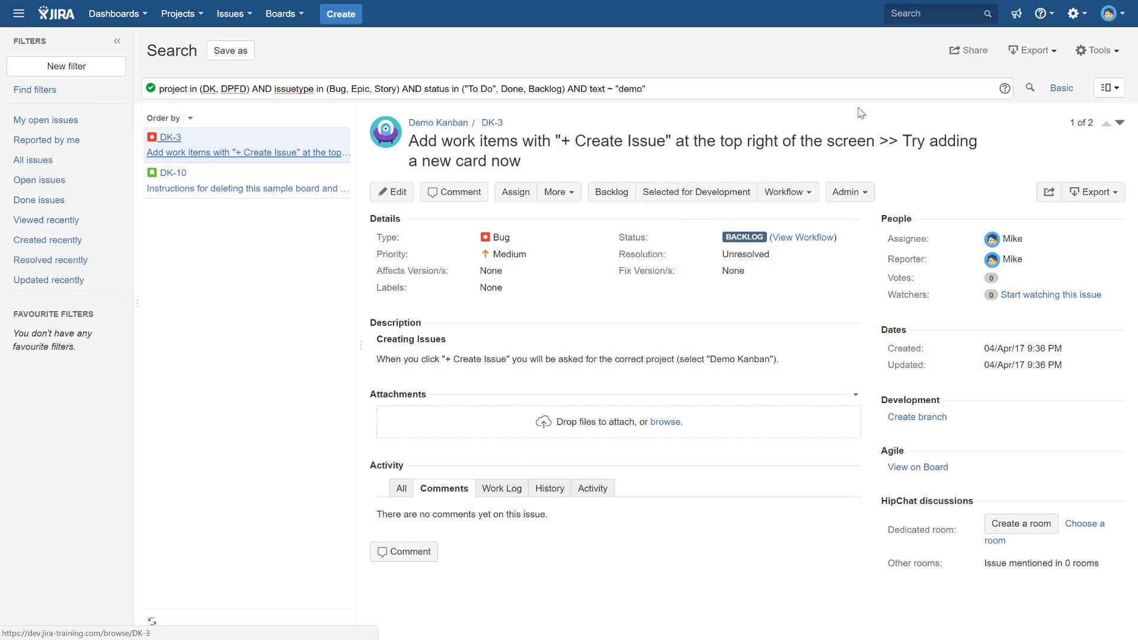
left_click(1060, 87)
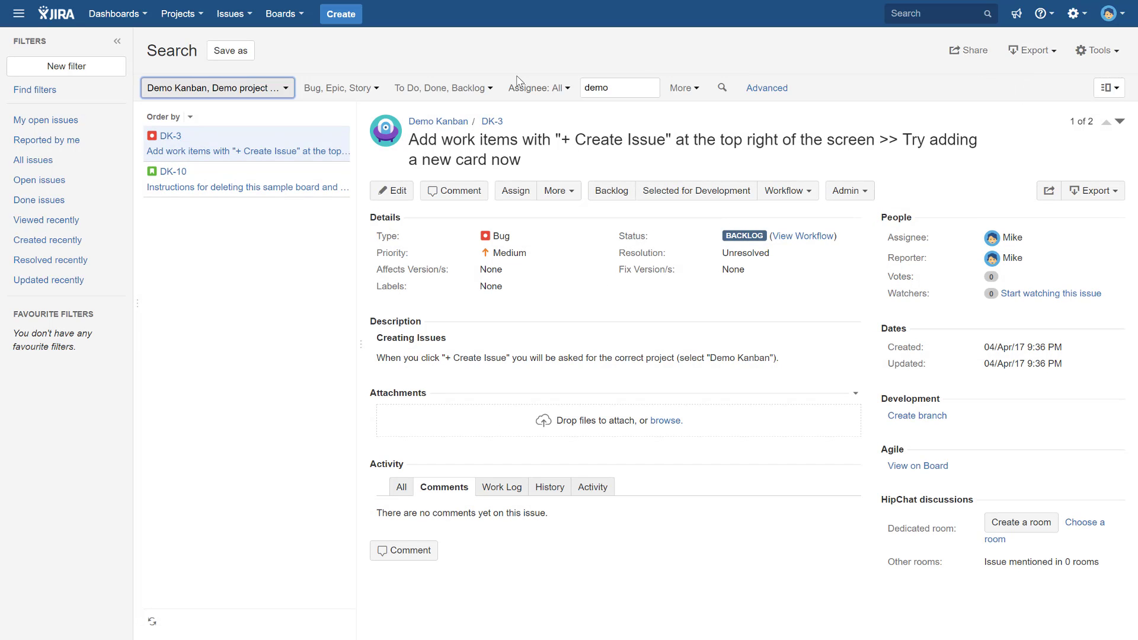
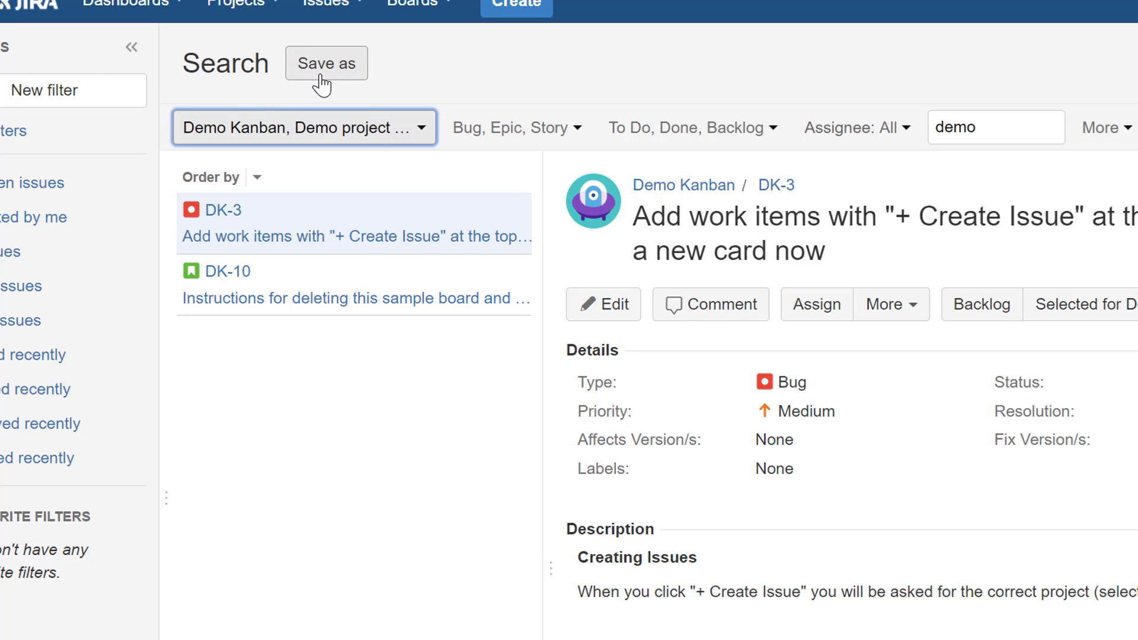
Save the current search as a filter named "my first demo query".
left_click(315, 70)
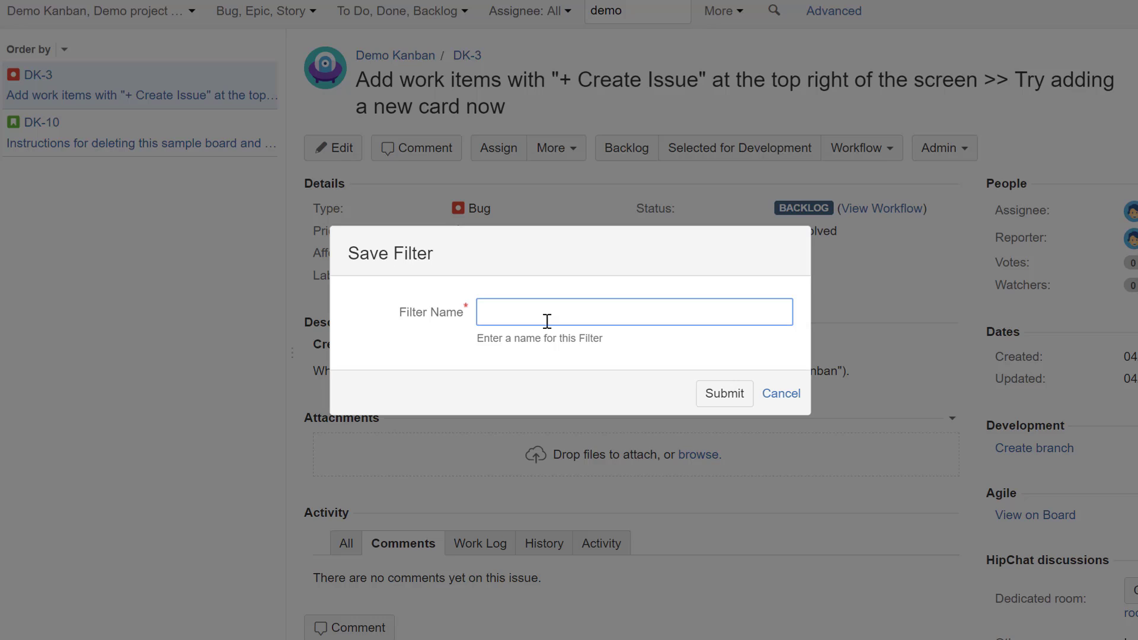
left_click(542, 306)
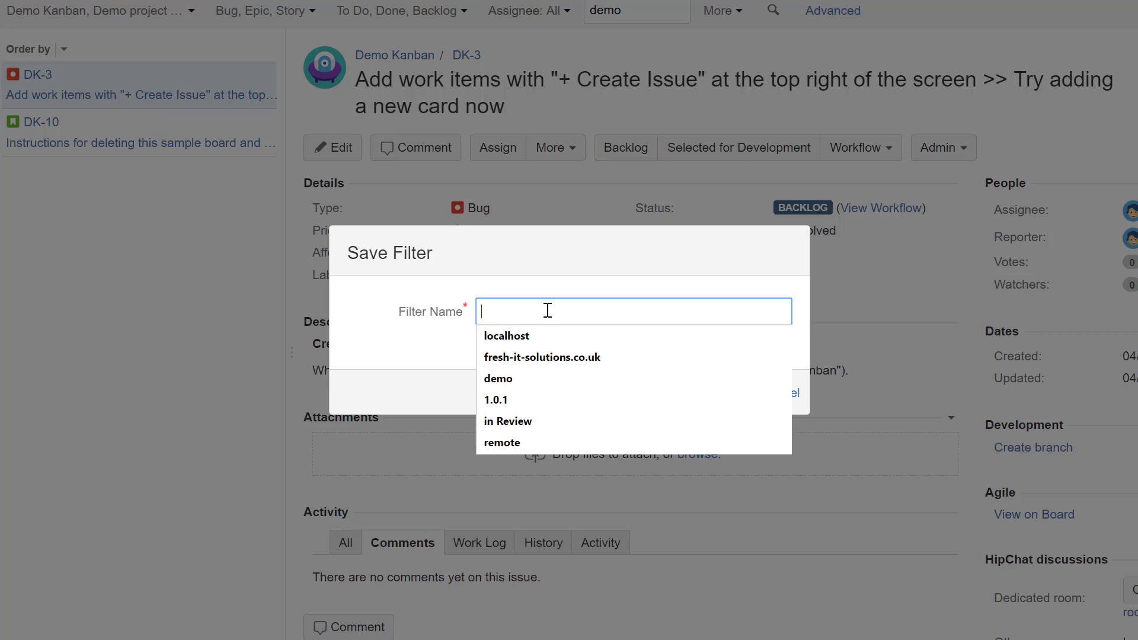
left_click(516, 378)
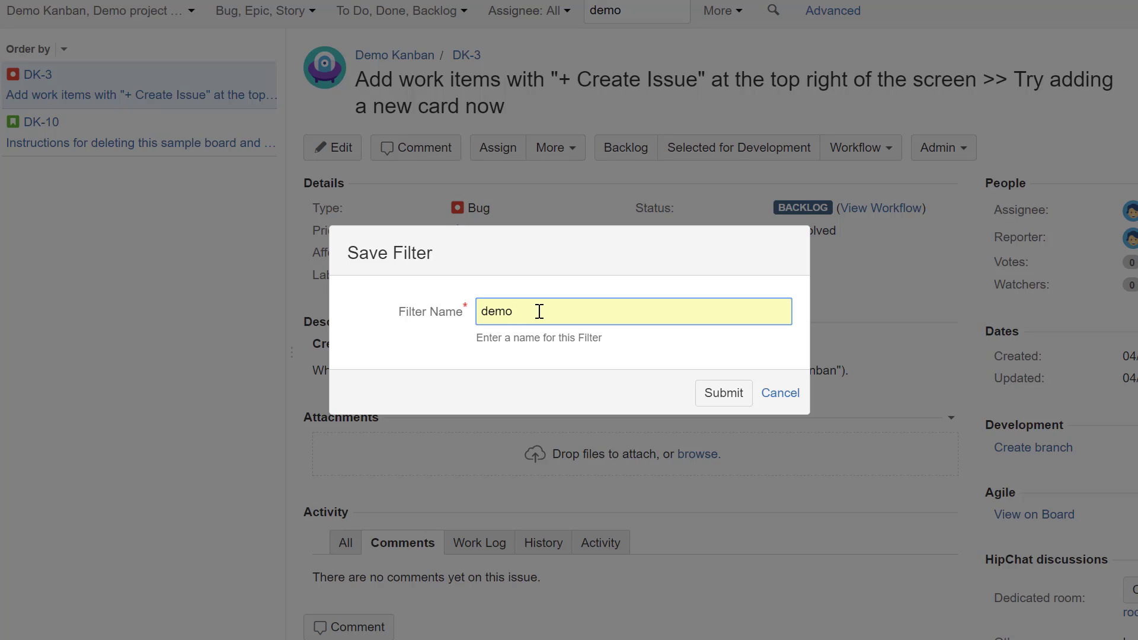
double_click(497, 311)
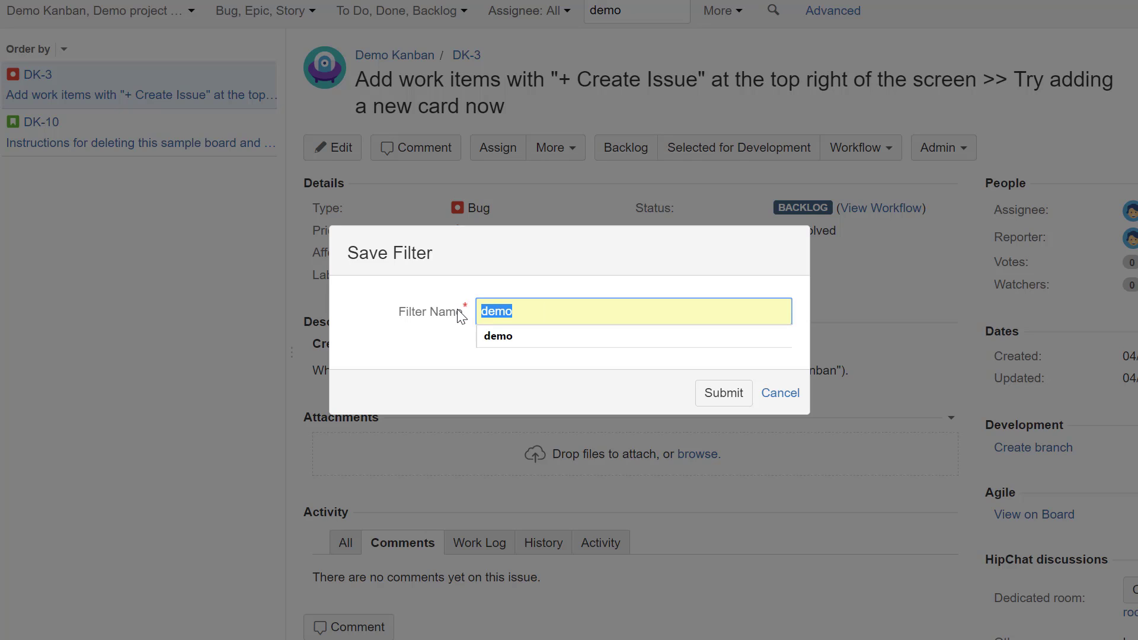
type("demo")
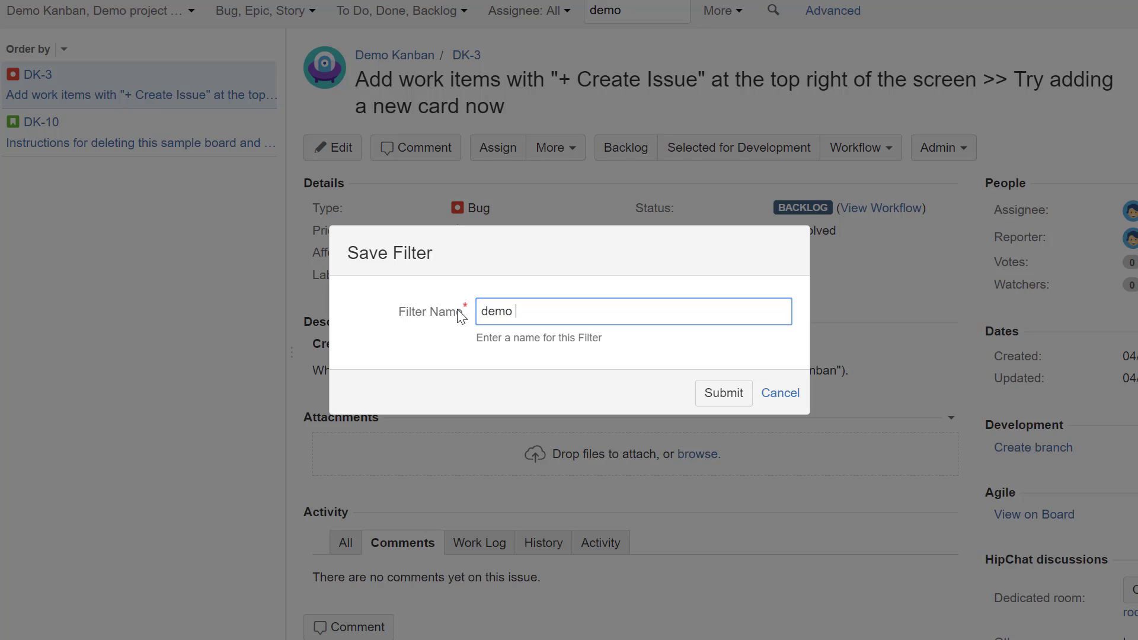
key("BackSpace")
key("BackSpace")
key("BackSpace")
key("BackSpace")
key("BackSpace")
type("my first demo query")
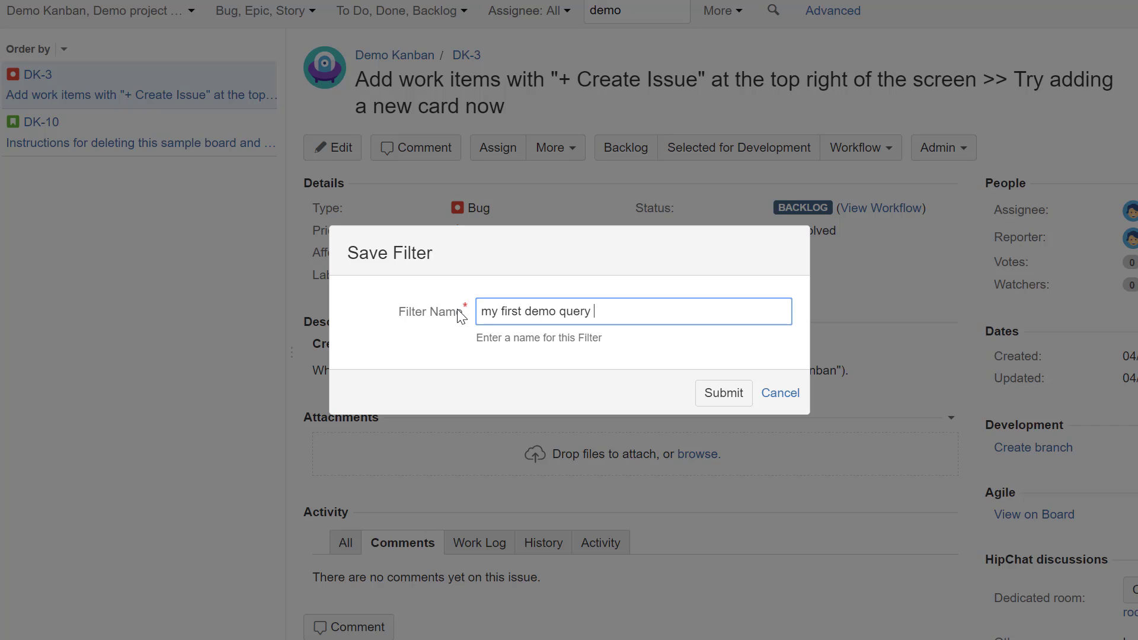
key("BackSpace")
left_click(723, 393)
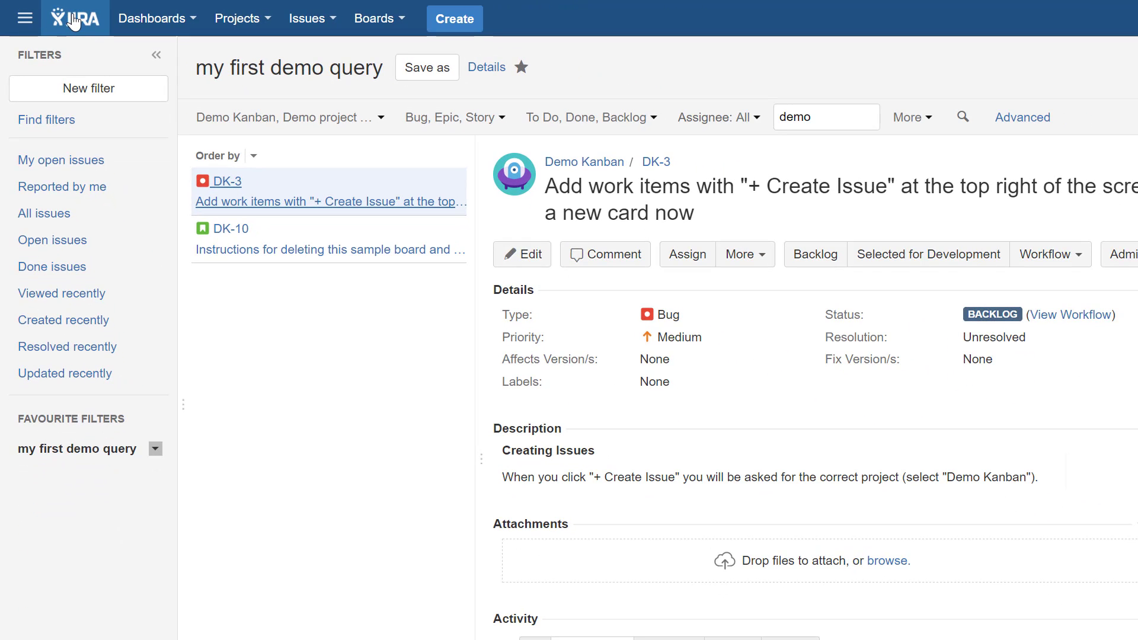
Open the Dashboard for Scrum Team and check its Favourite Filters gadget and the saved filters offered for issues.
left_click(132, 22)
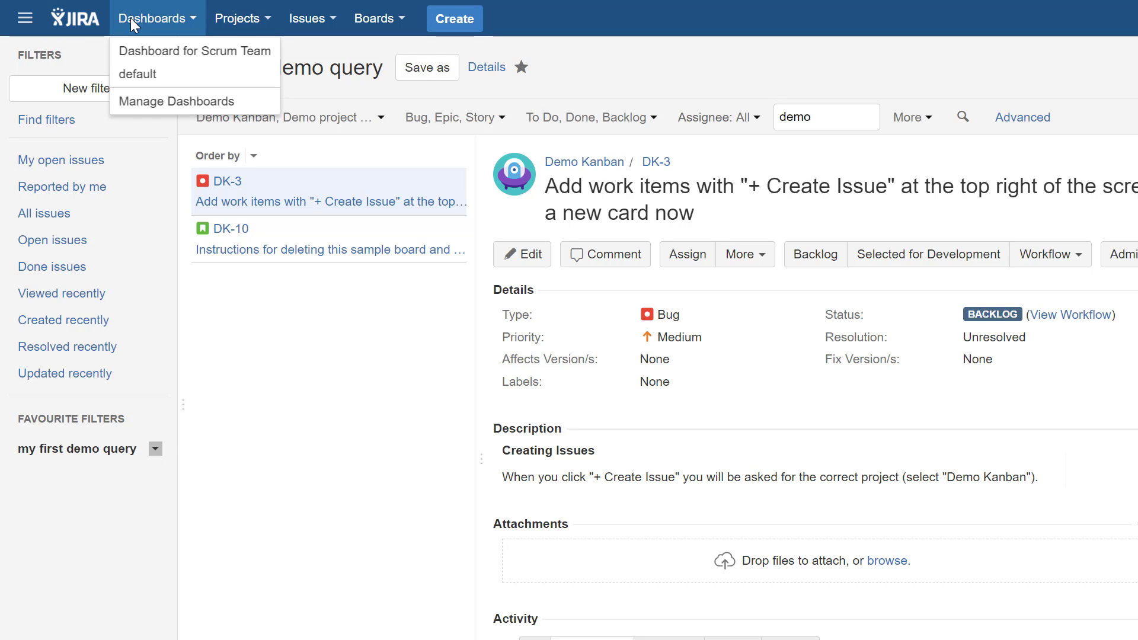
left_click(75, 25)
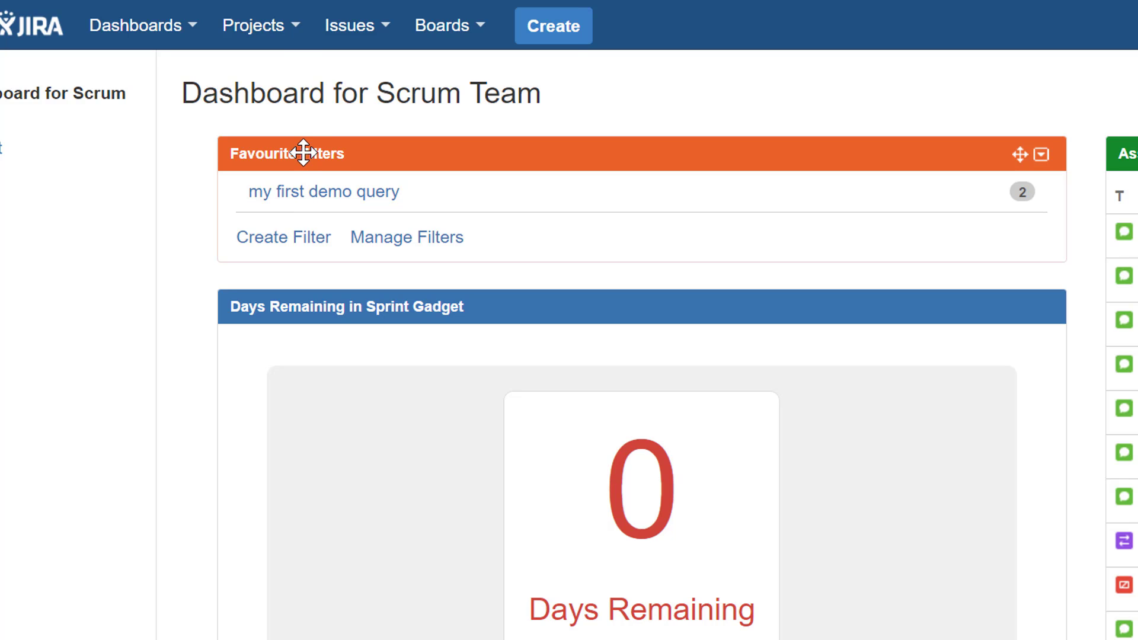
left_click(286, 20)
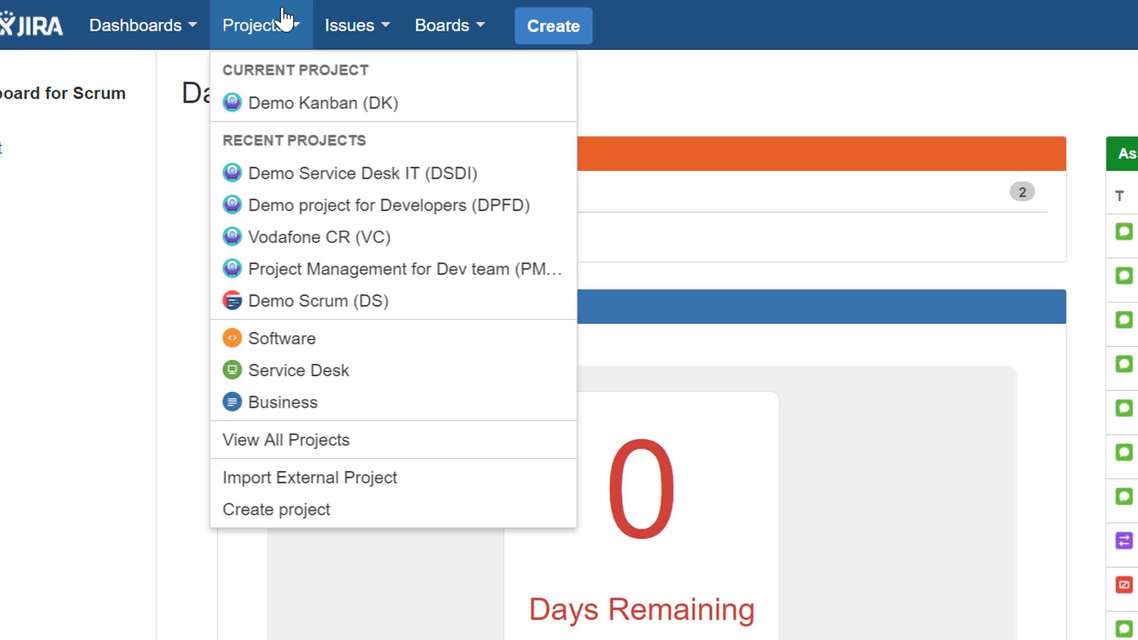
mouse_move(358, 26)
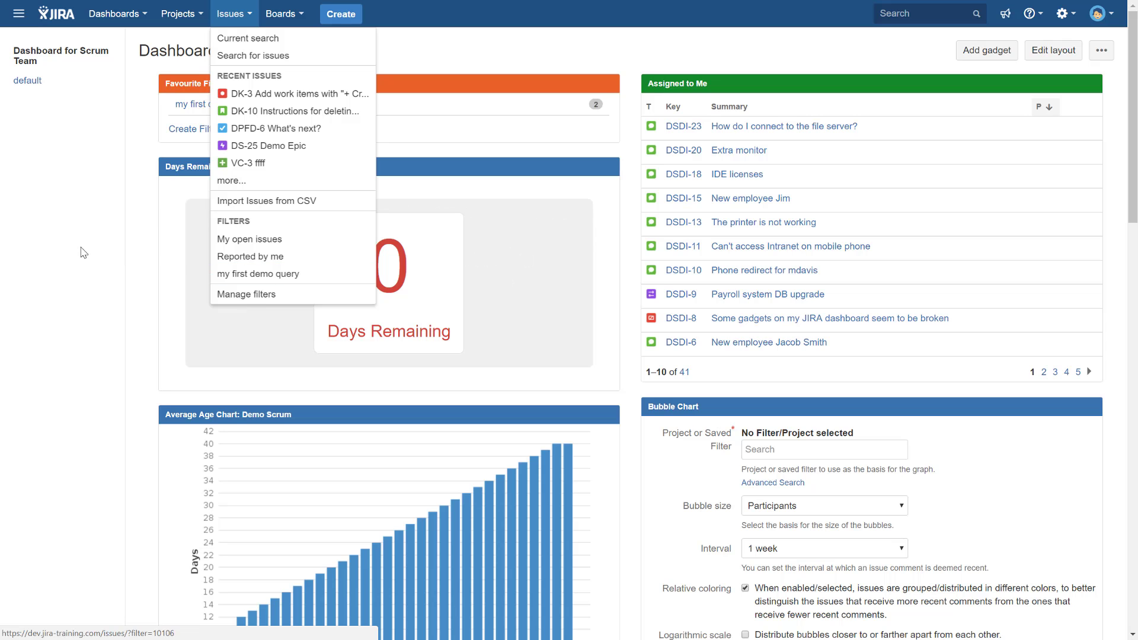
left_click(544, 54)
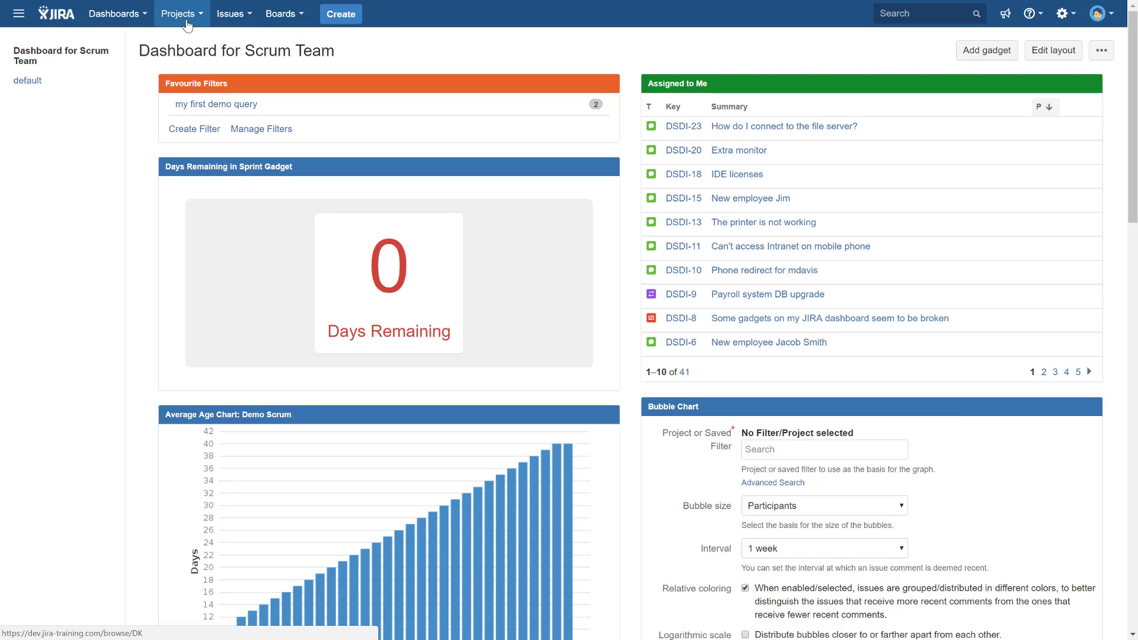
Go to the filter management page and start a subscription to the "my first demo query" filter.
left_click(242, 20)
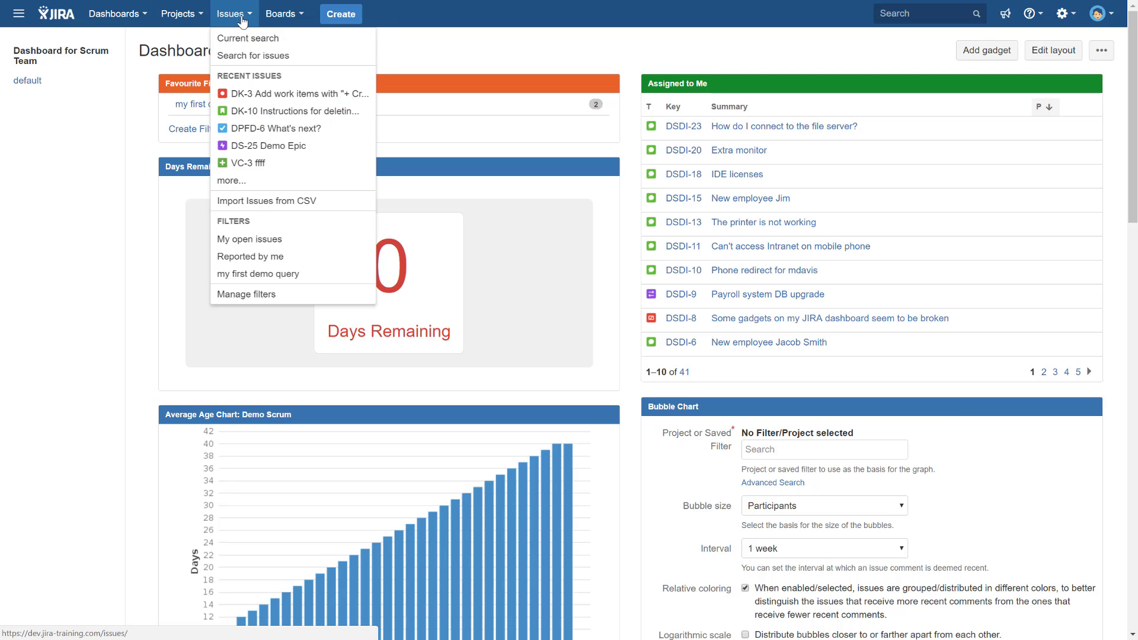
left_click(248, 296)
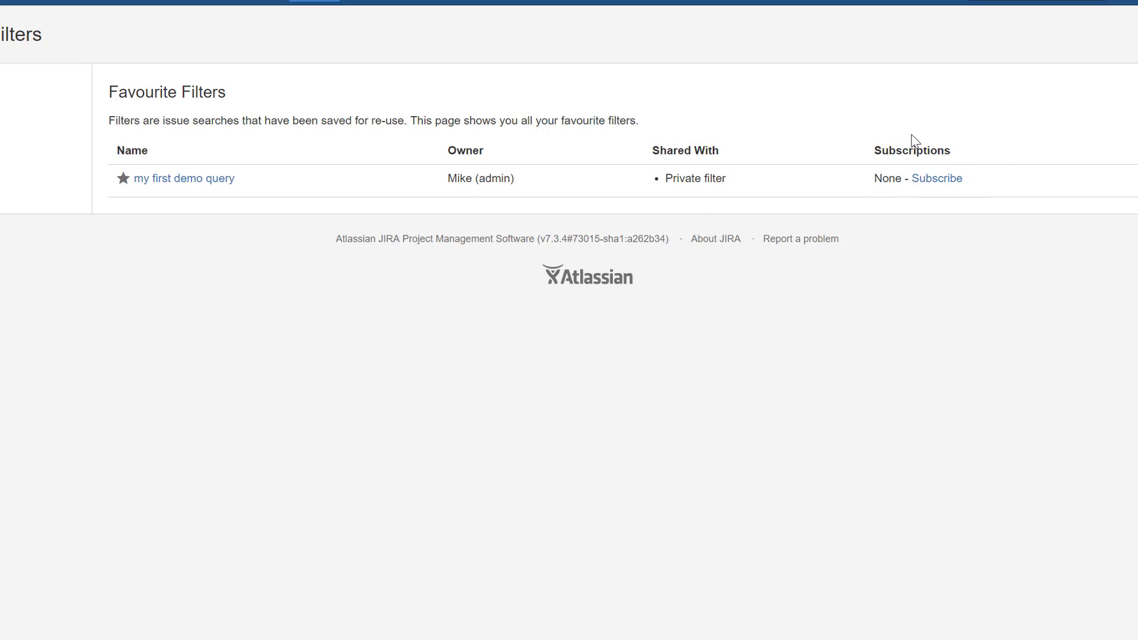
left_click(936, 179)
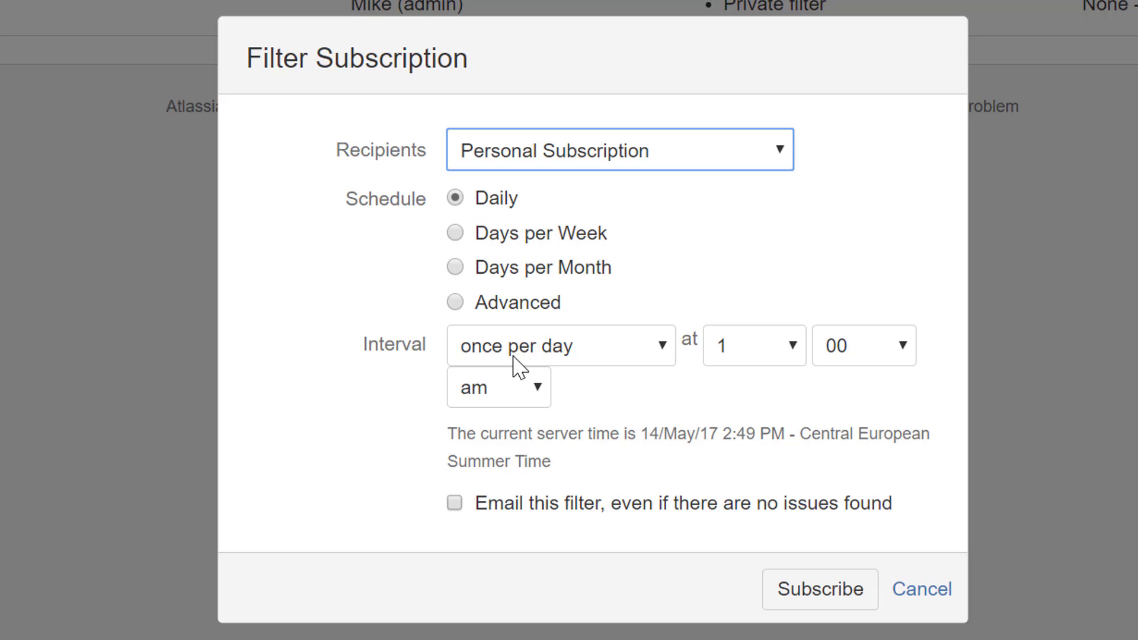
left_click(628, 354)
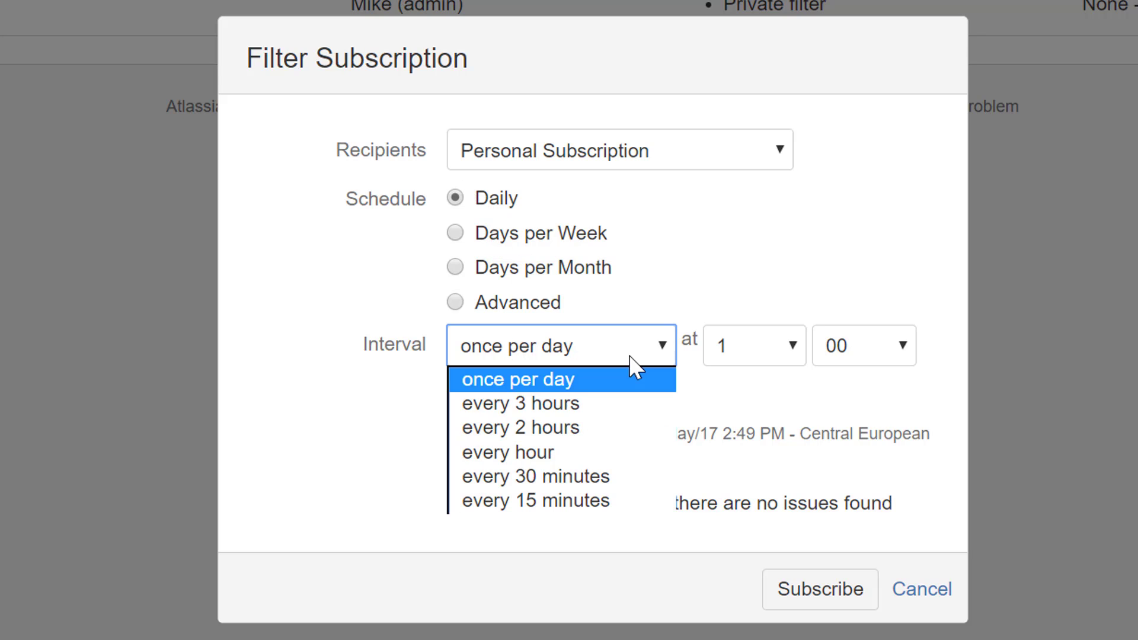
left_click(556, 455)
left_click(554, 358)
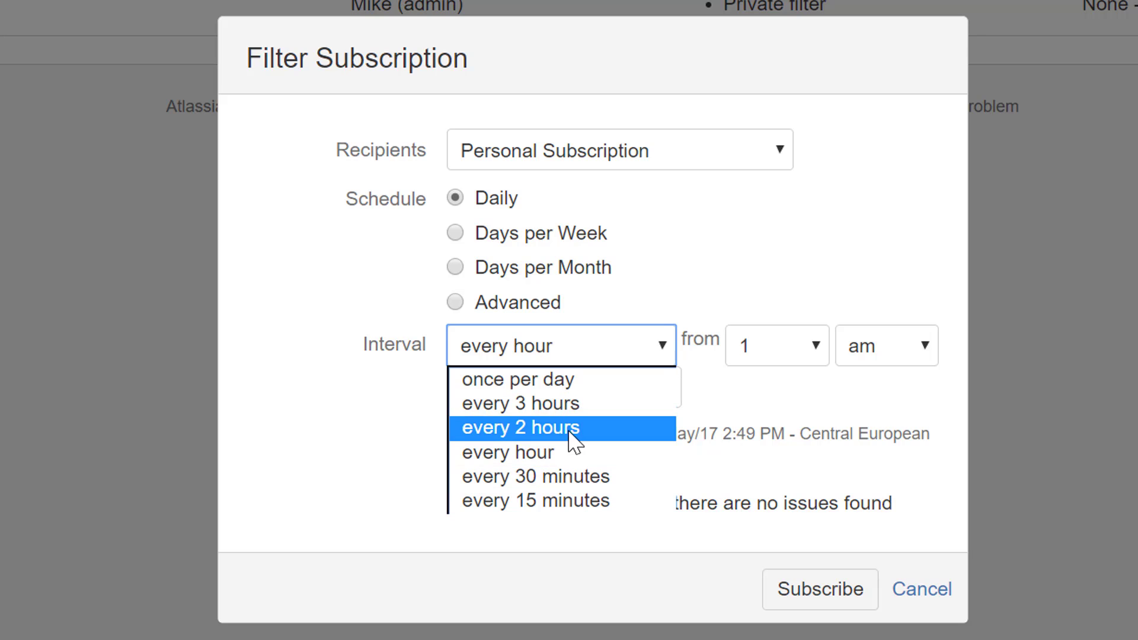
left_click(548, 381)
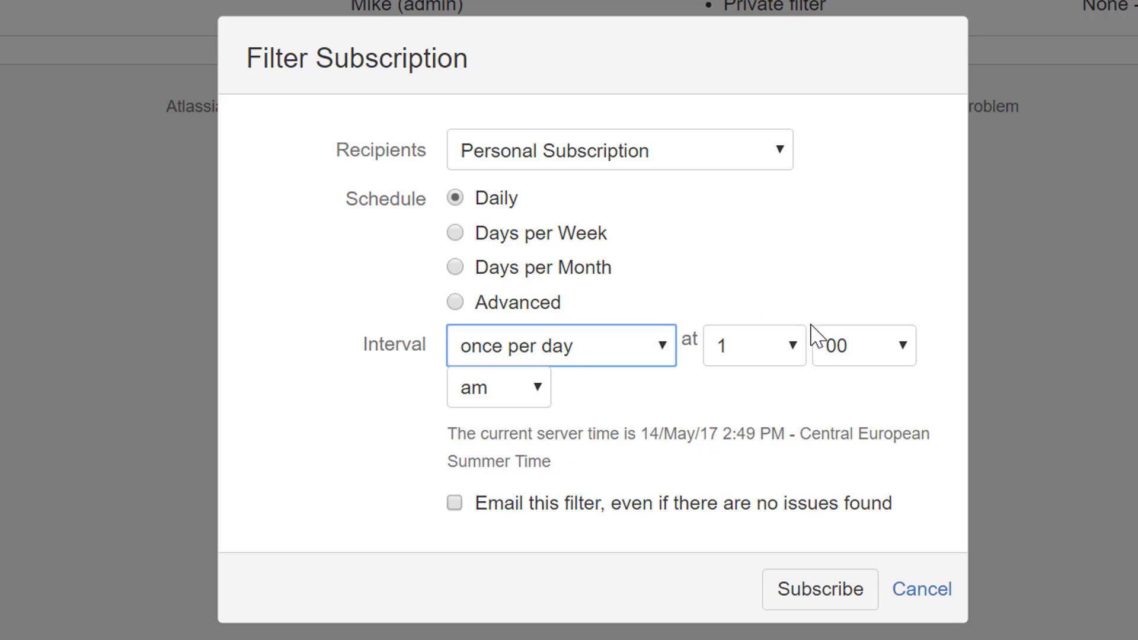
Set the personal subscription to daily, once per day at 2:00 pm, e-mailed even if no issues are found, and cancel it.
left_click(784, 357)
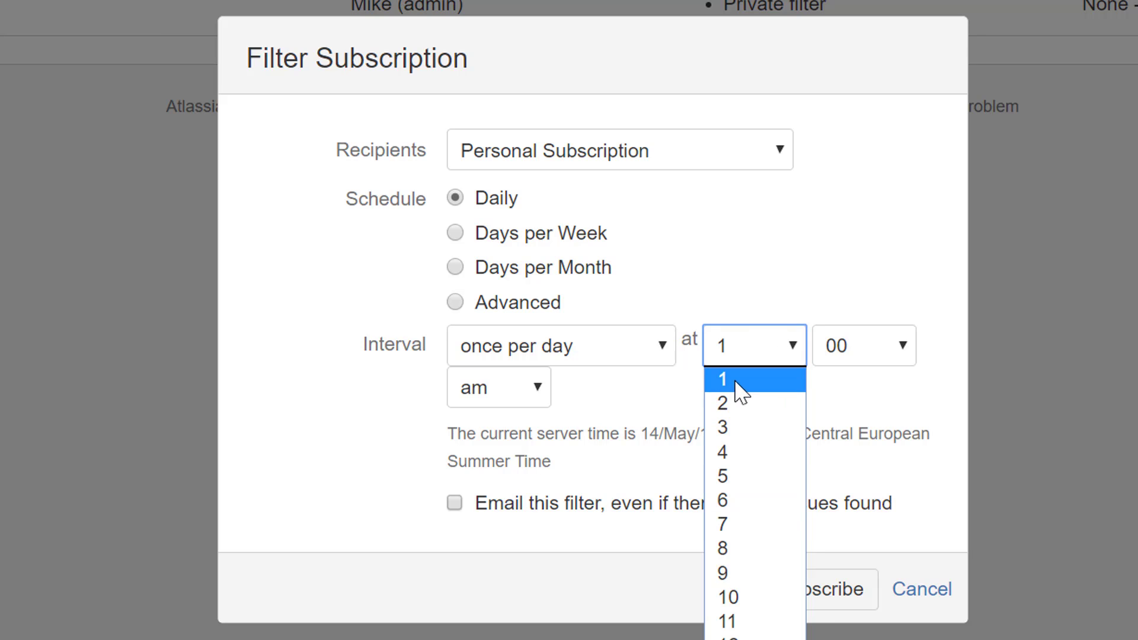
left_click(739, 405)
left_click(873, 360)
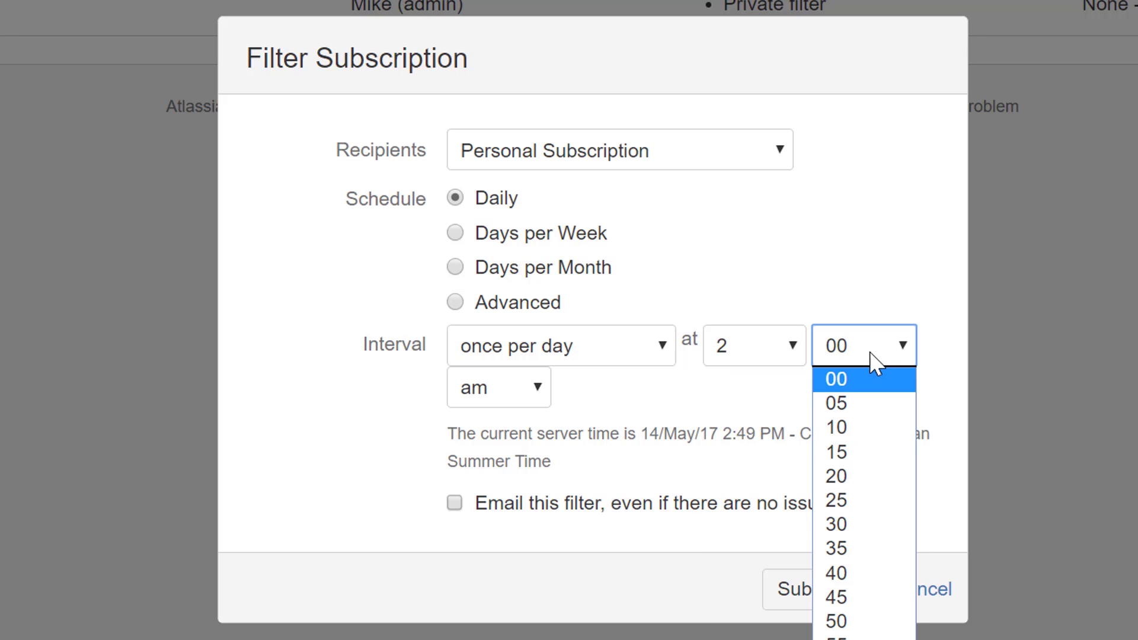
left_click(847, 380)
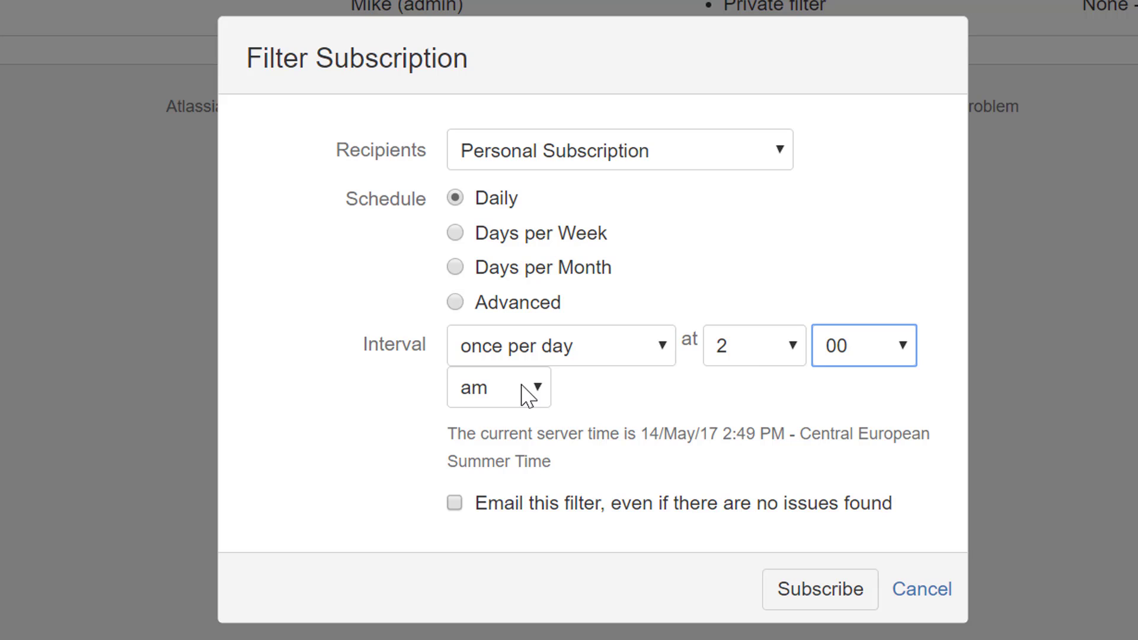
left_click(529, 395)
left_click(511, 443)
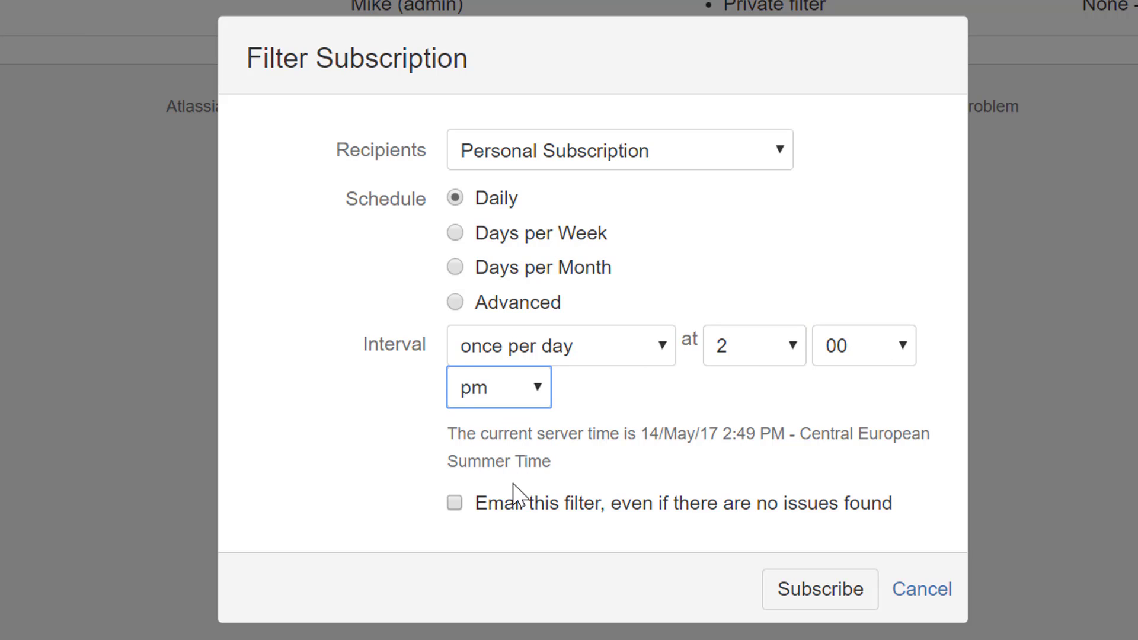
left_click(459, 505)
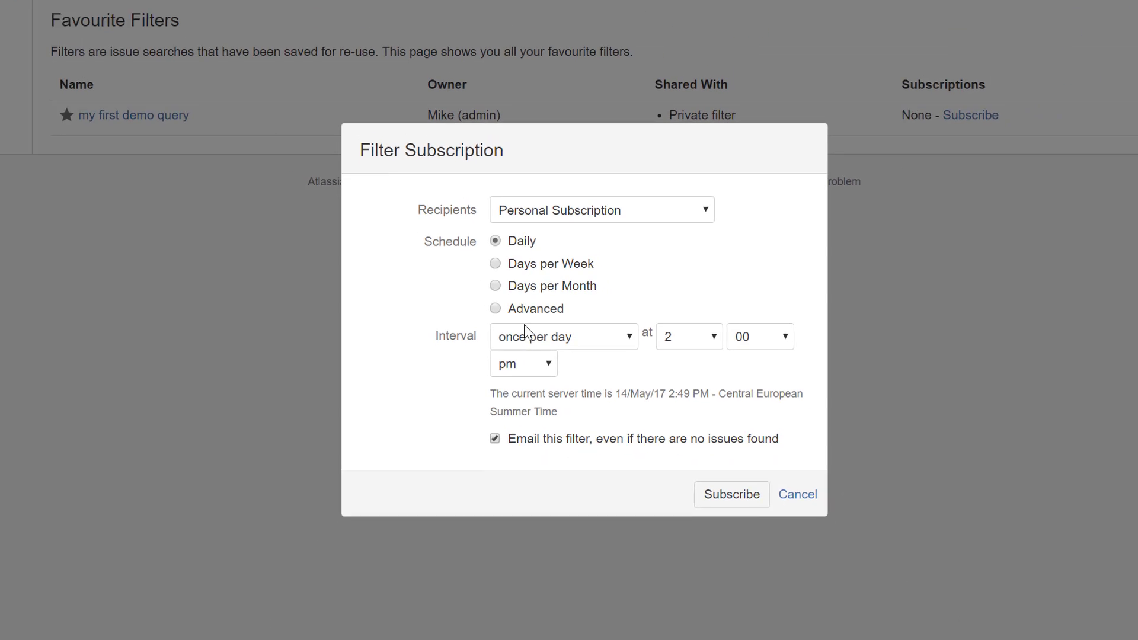
left_click(795, 493)
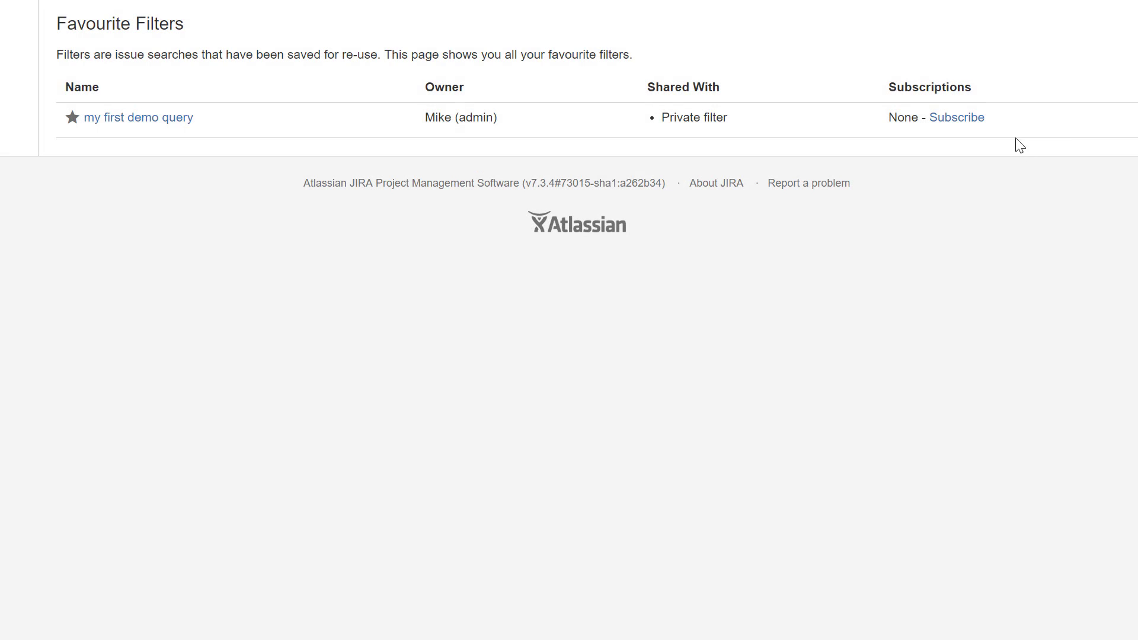
left_click(1135, 118)
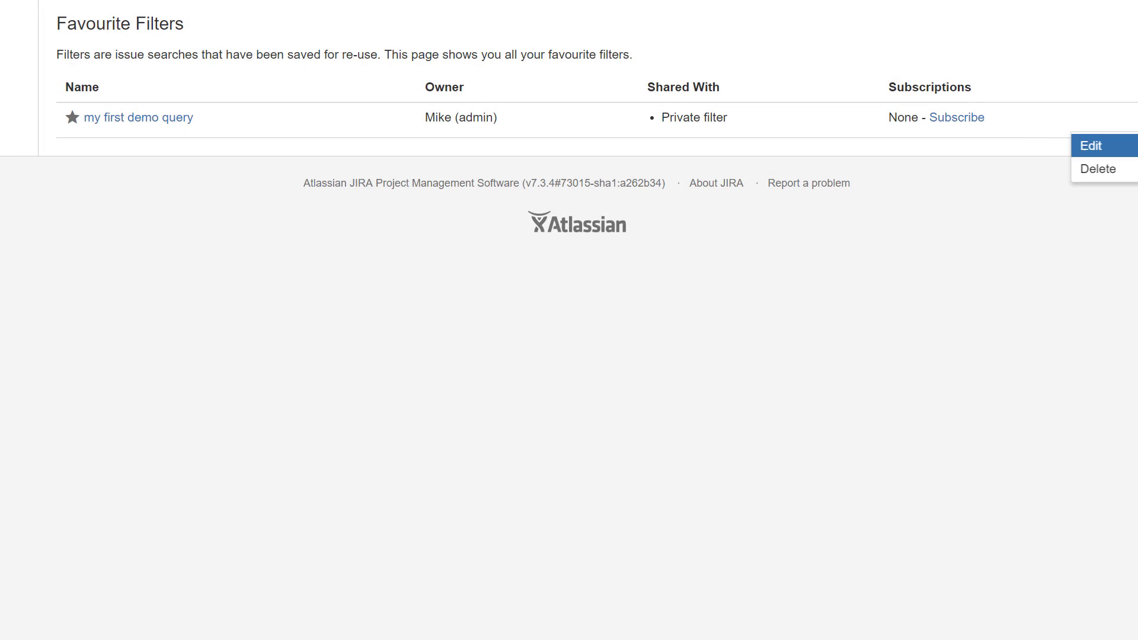
left_click(1106, 153)
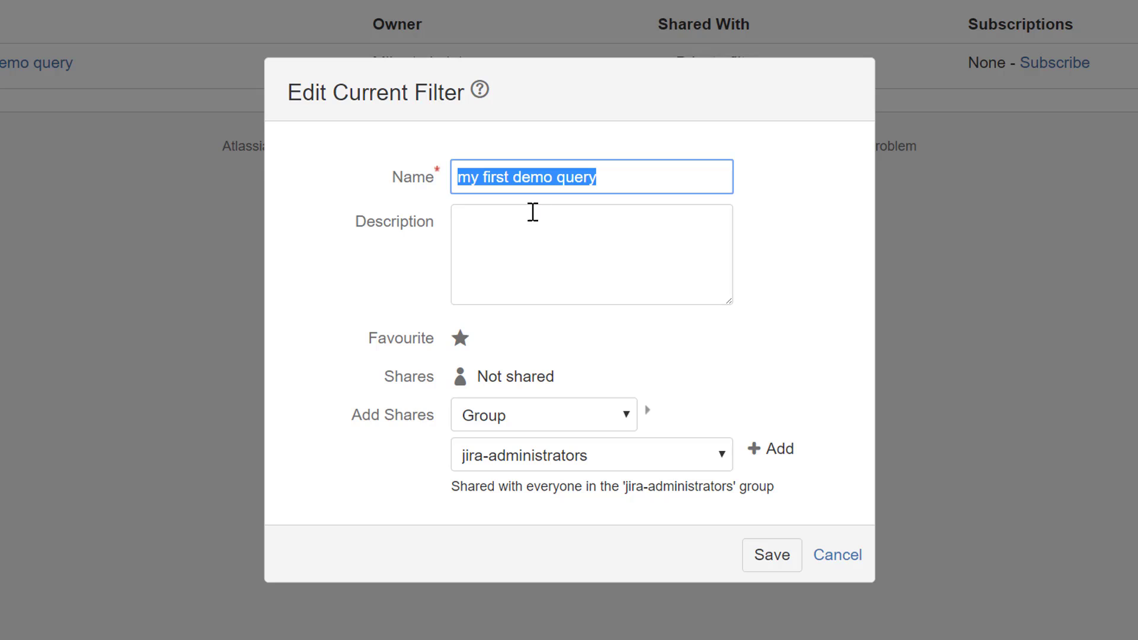
left_click(516, 230)
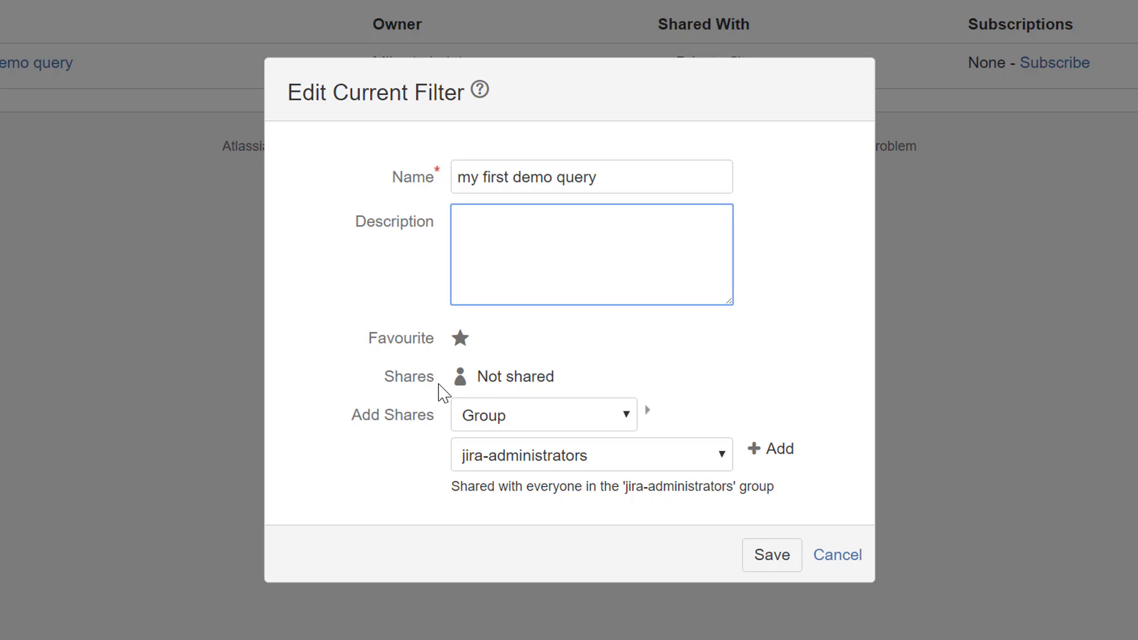
left_click_drag(384, 376, 498, 377)
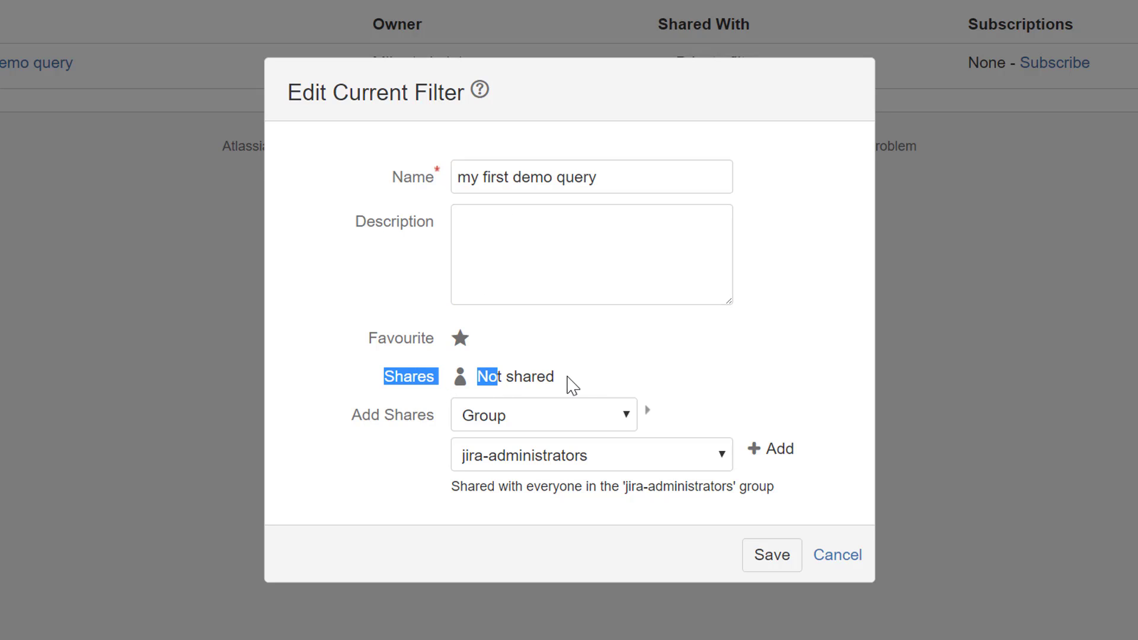
left_click(572, 384)
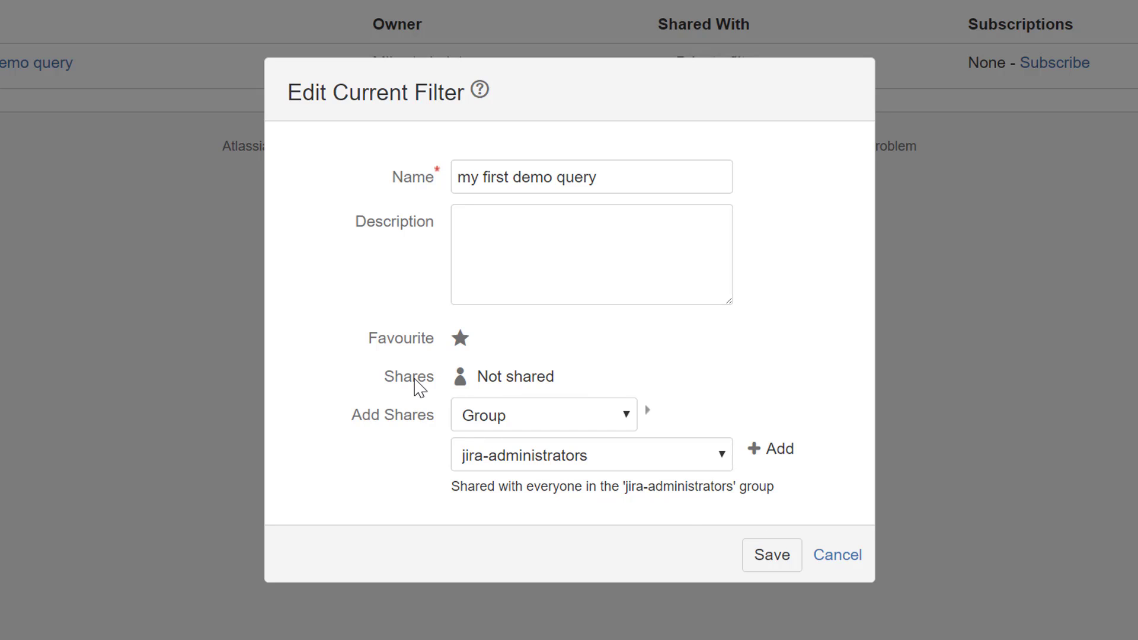
left_click(552, 425)
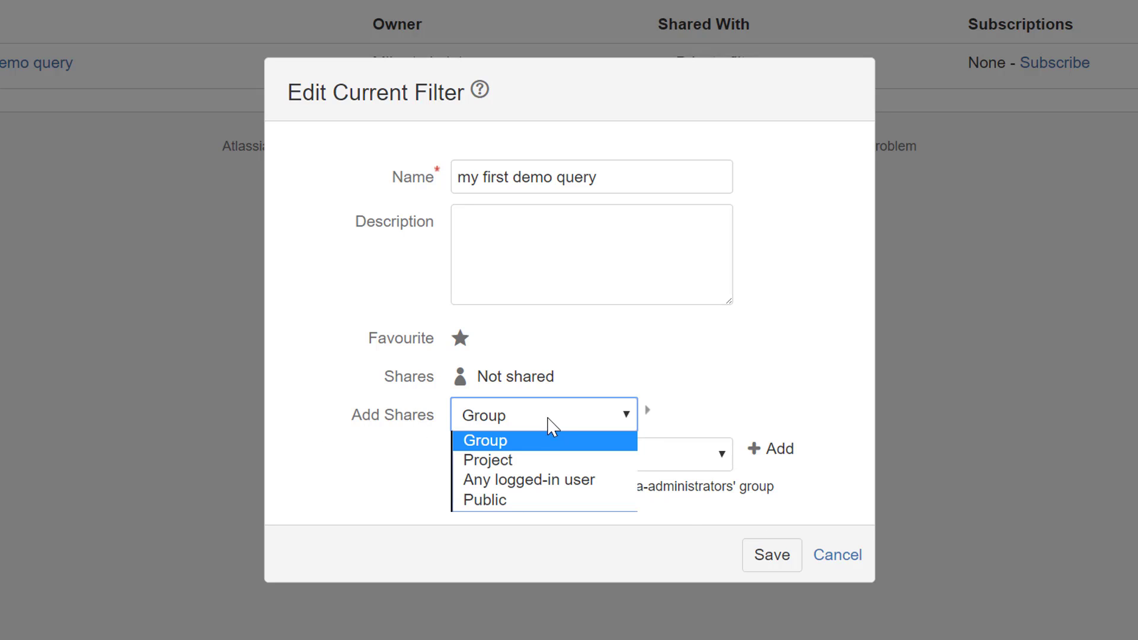
left_click(533, 447)
left_click(591, 458)
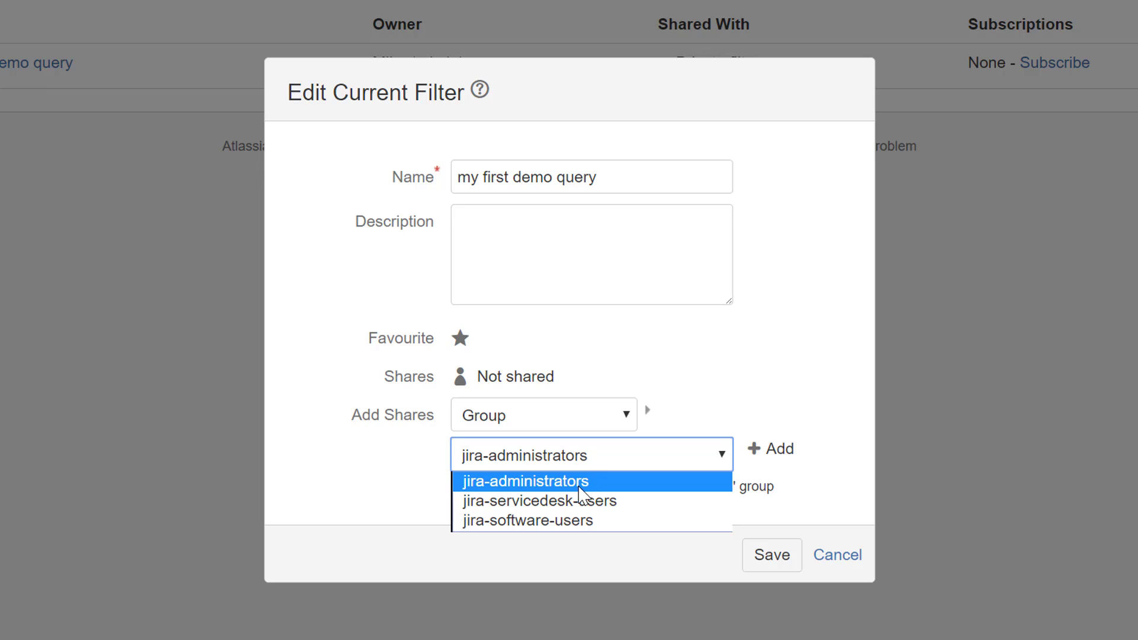
left_click(579, 487)
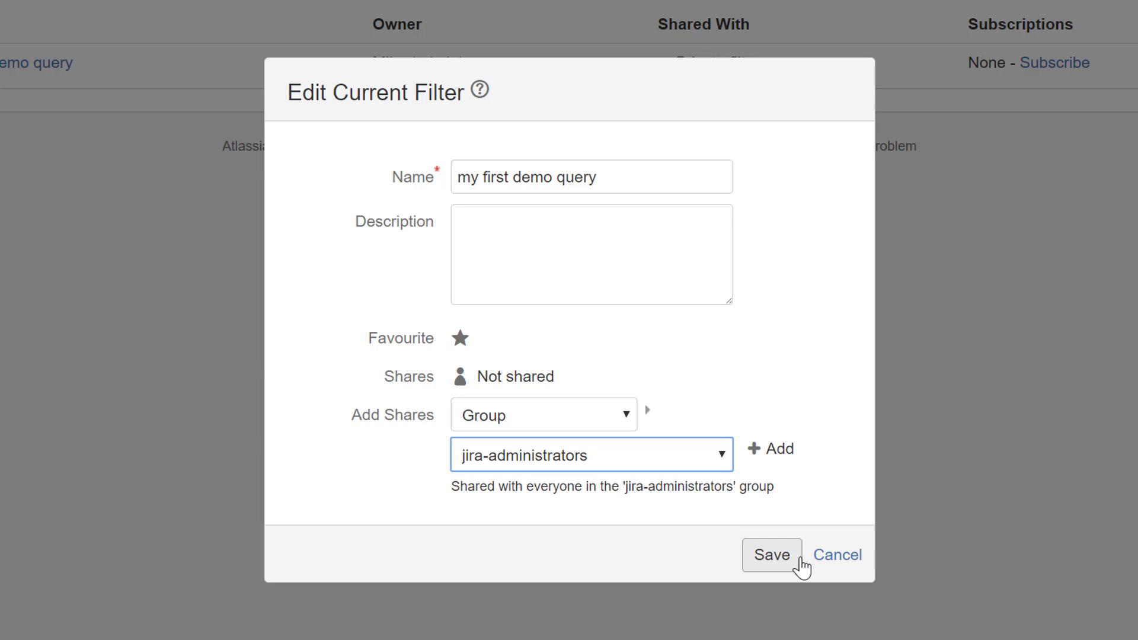
left_click(840, 557)
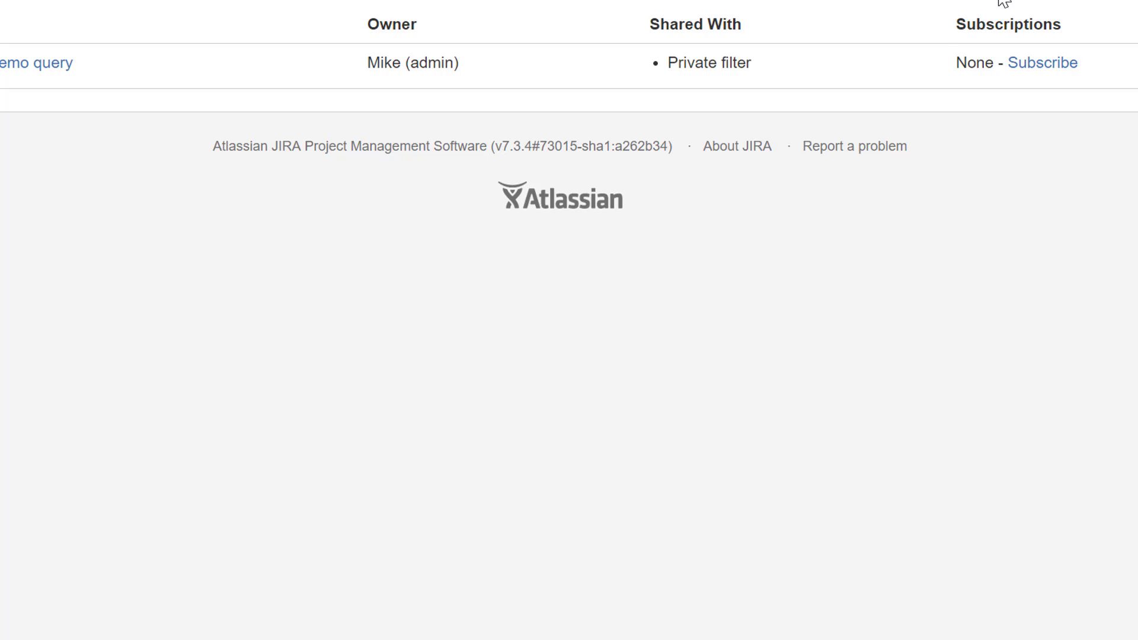
Edit the "my first demo query" filter and add a share with the jira-administrators group.
left_click_drag(948, 62, 1107, 66)
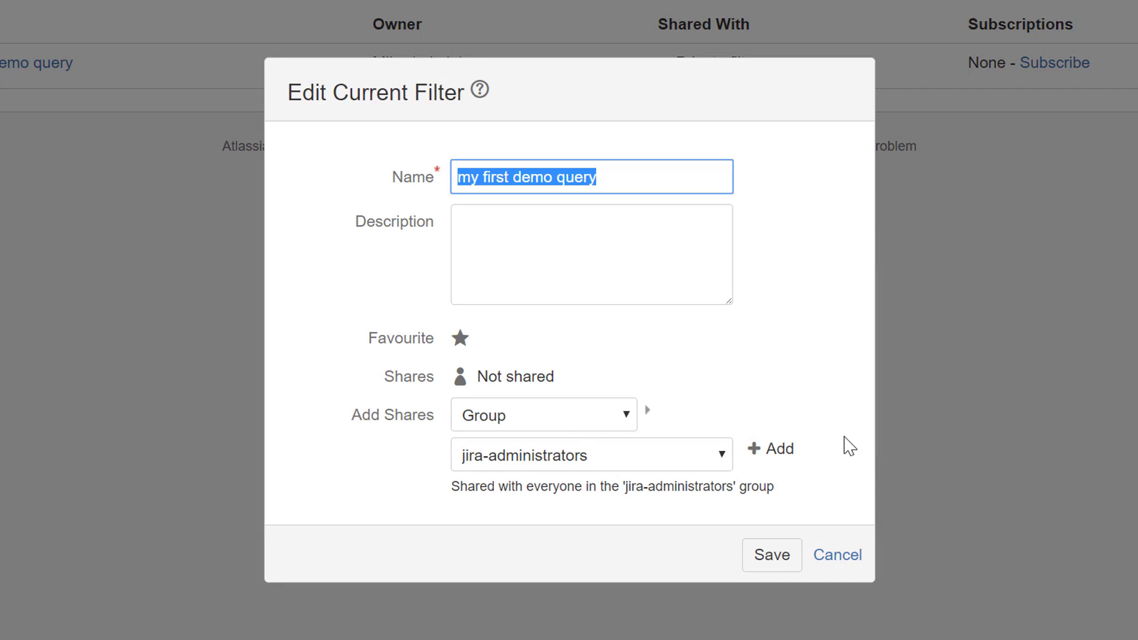
left_click(522, 418)
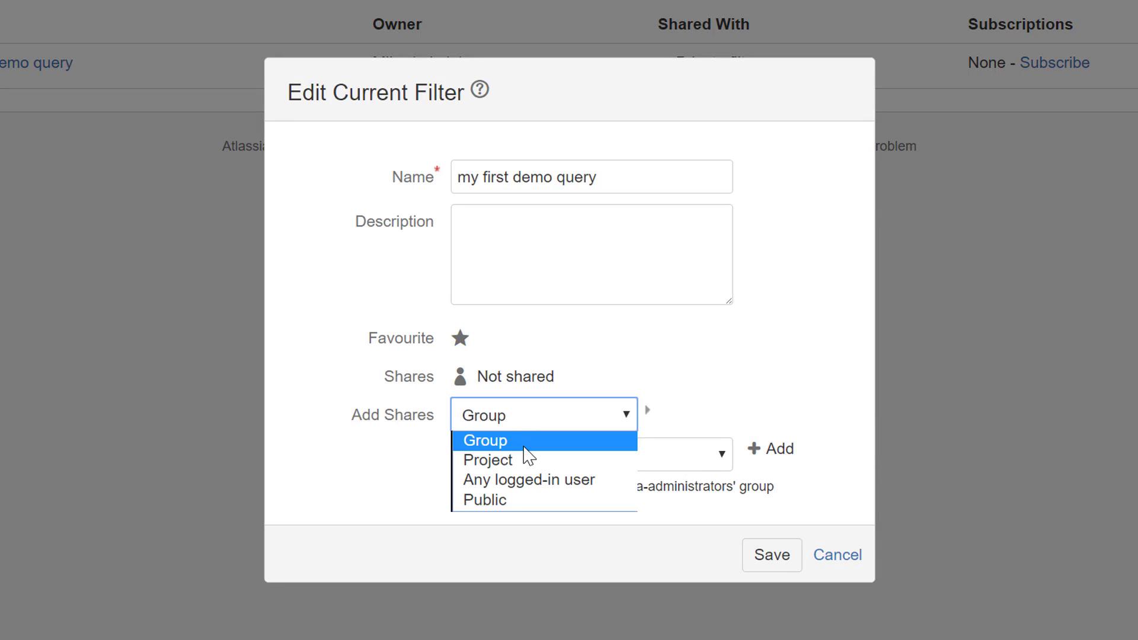
left_click(517, 441)
left_click(540, 465)
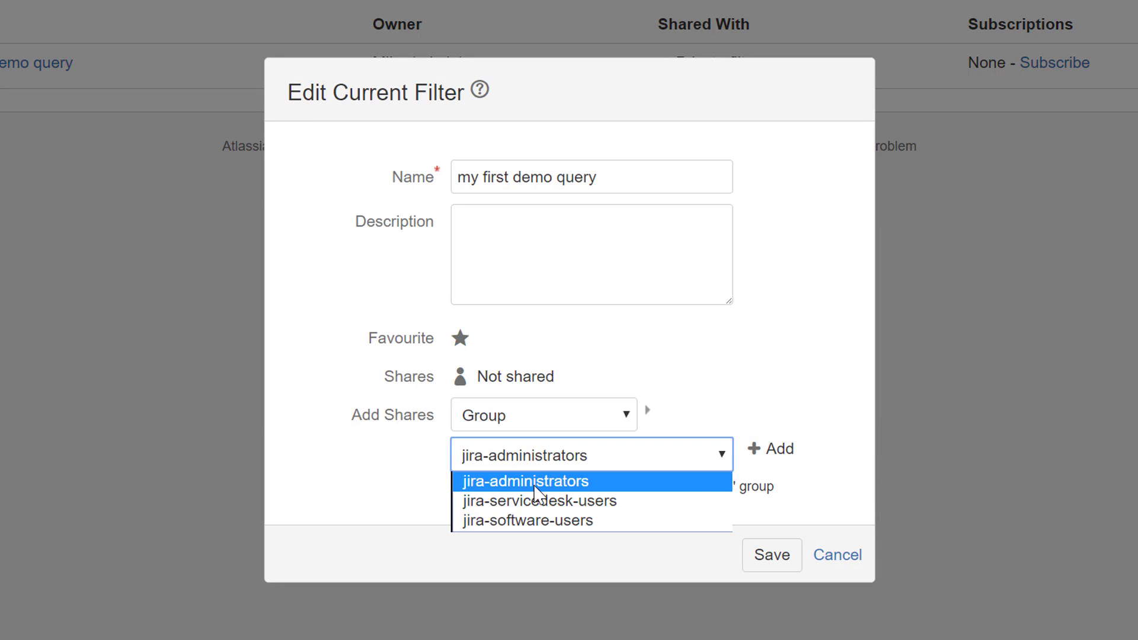
left_click(536, 485)
left_click(765, 462)
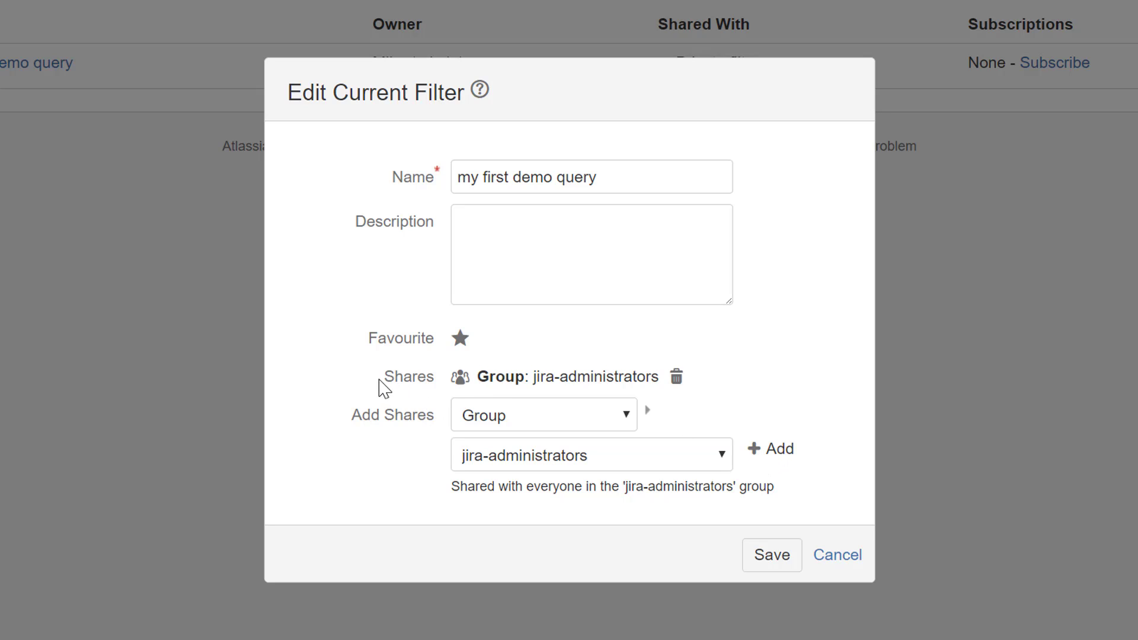
left_click_drag(381, 386, 437, 386)
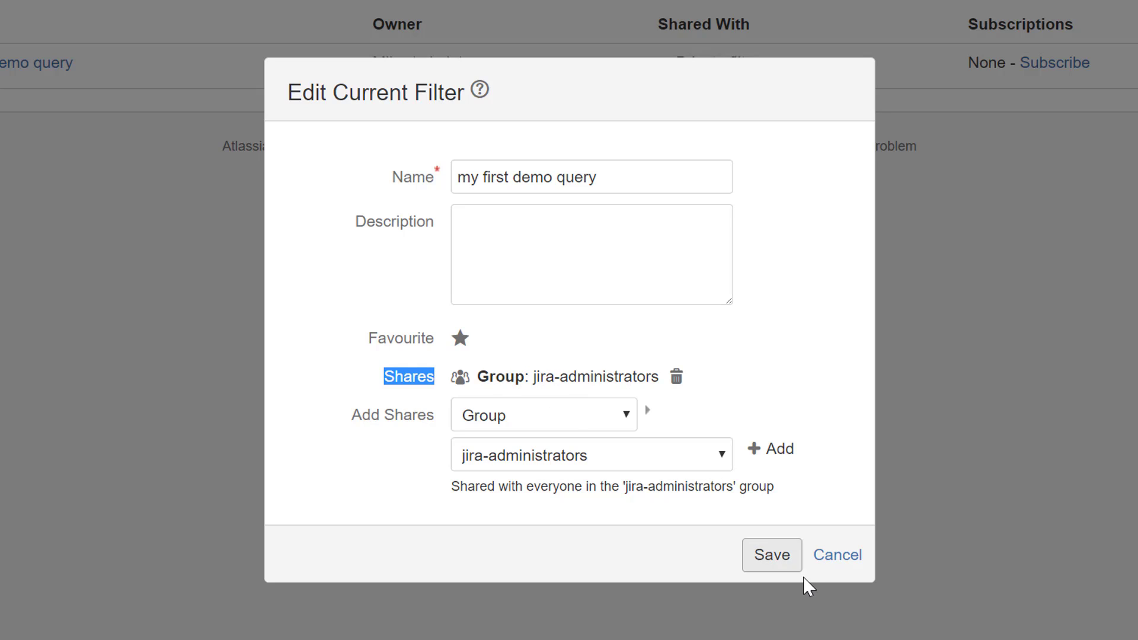
left_click(329, 346)
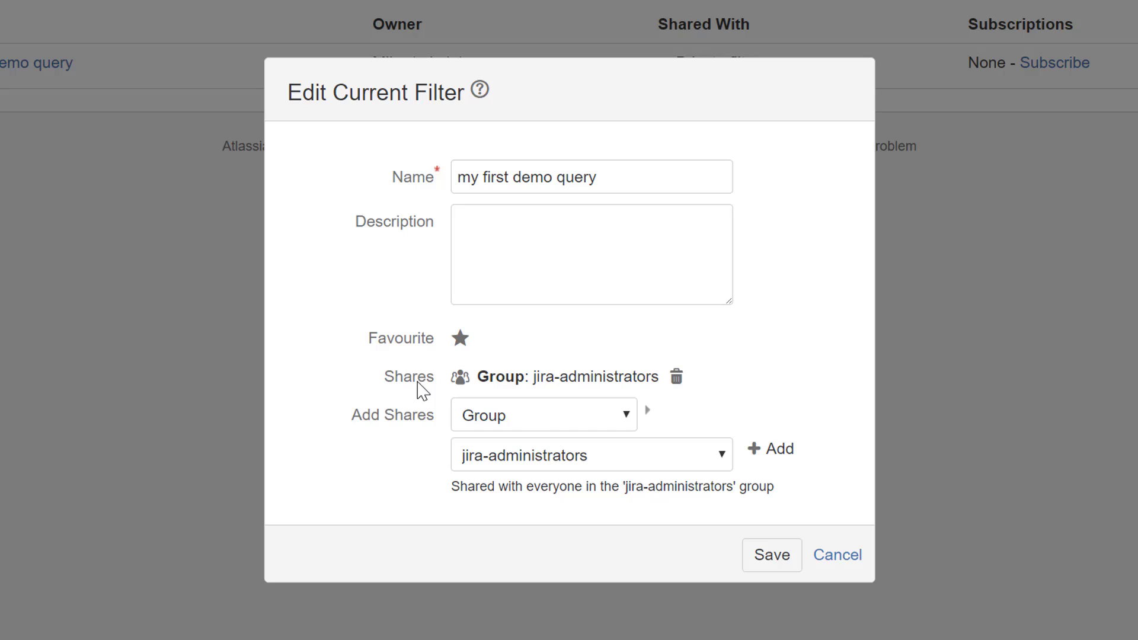
Add a share with all members of the Demo Kanban project and save the filter.
left_click(537, 422)
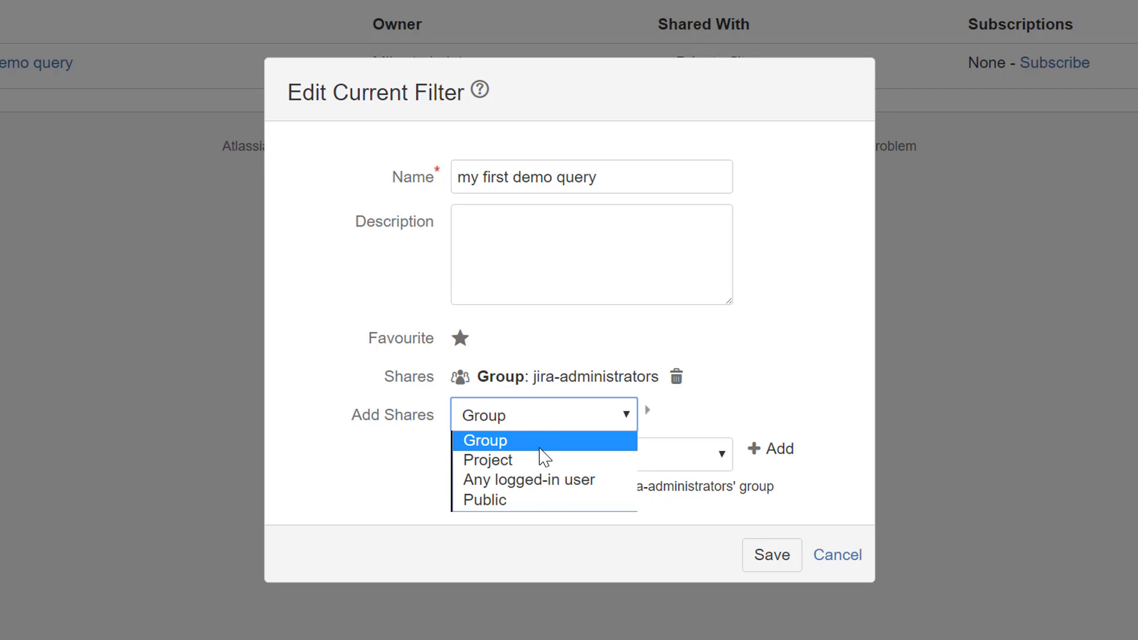
left_click(484, 460)
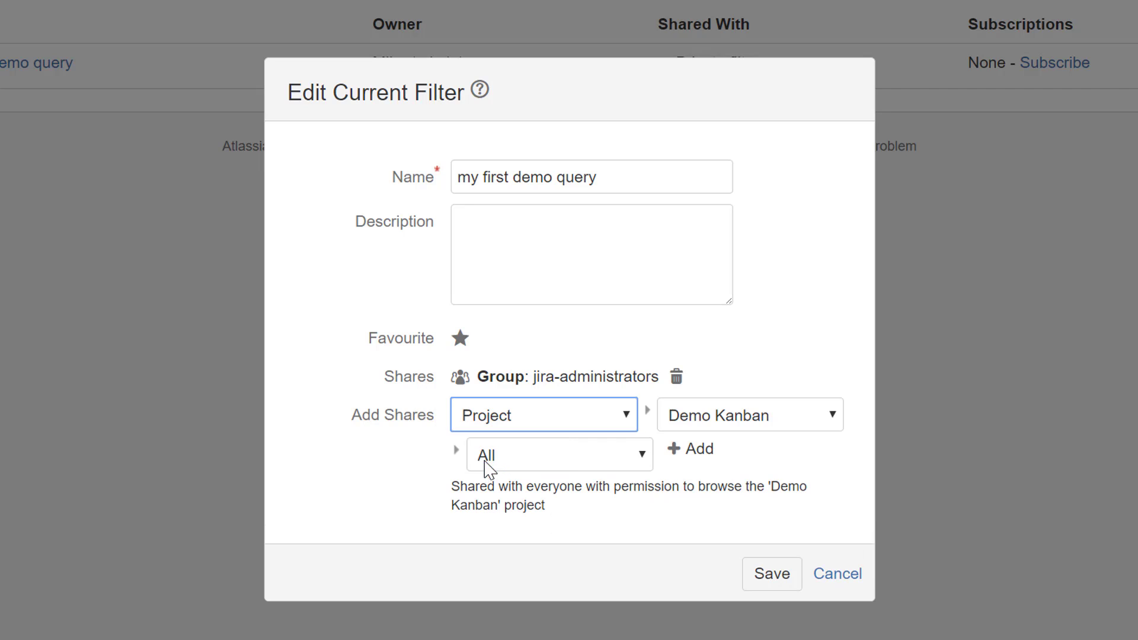
left_click(693, 418)
left_click(700, 444)
left_click(590, 461)
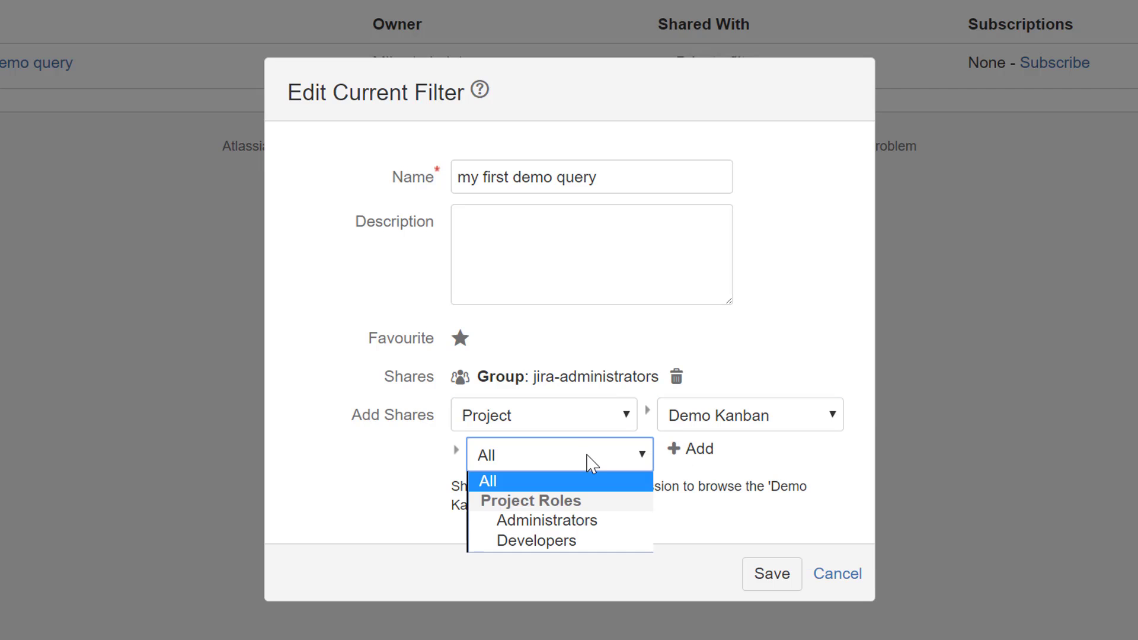
left_click(590, 461)
left_click(690, 449)
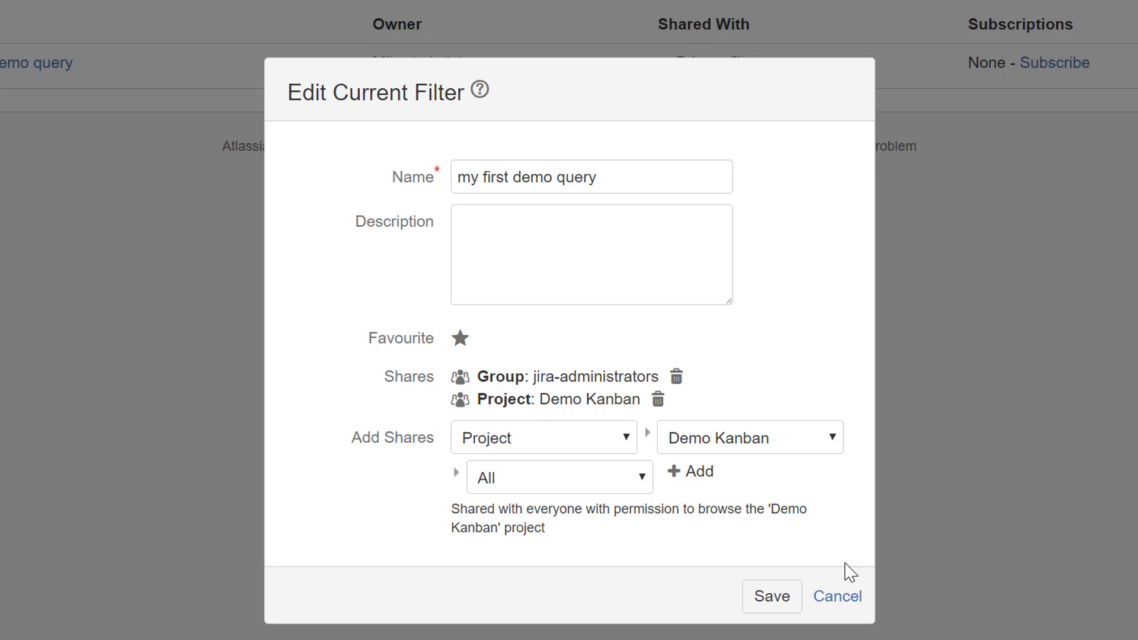
left_click(766, 598)
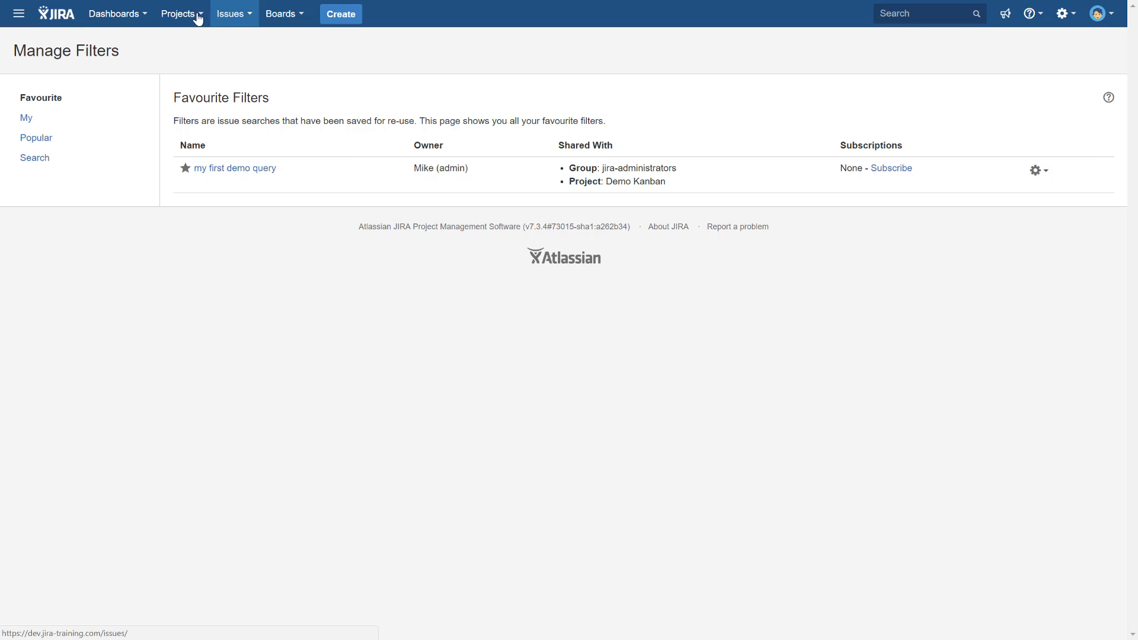
Reopen the filter management page and view the filter search form and the list of popular filters.
left_click(244, 14)
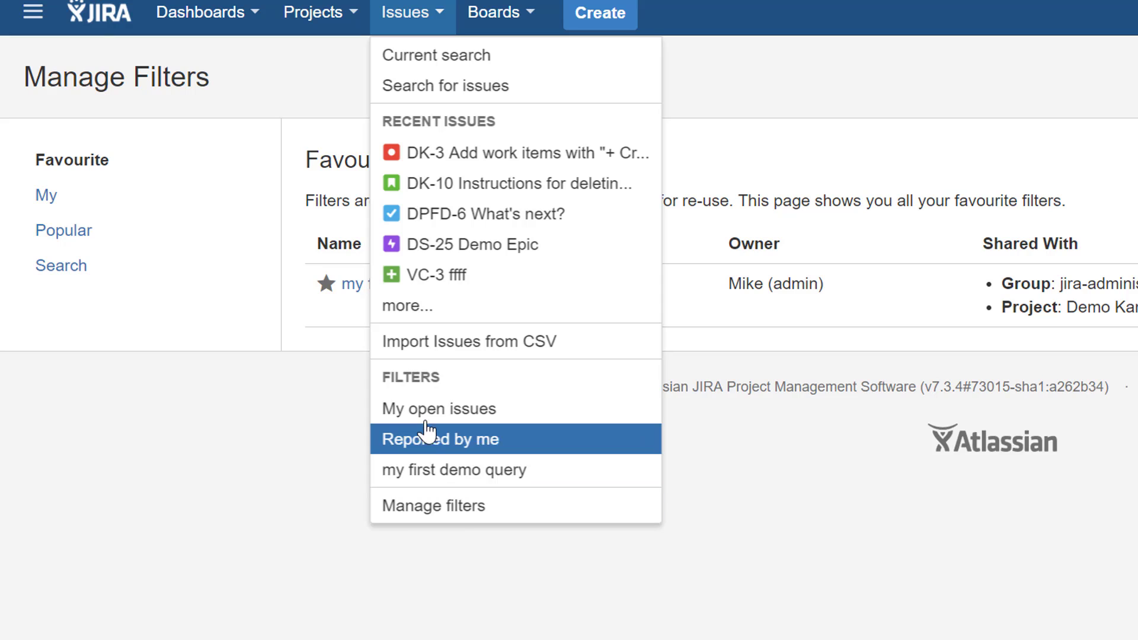
left_click(448, 508)
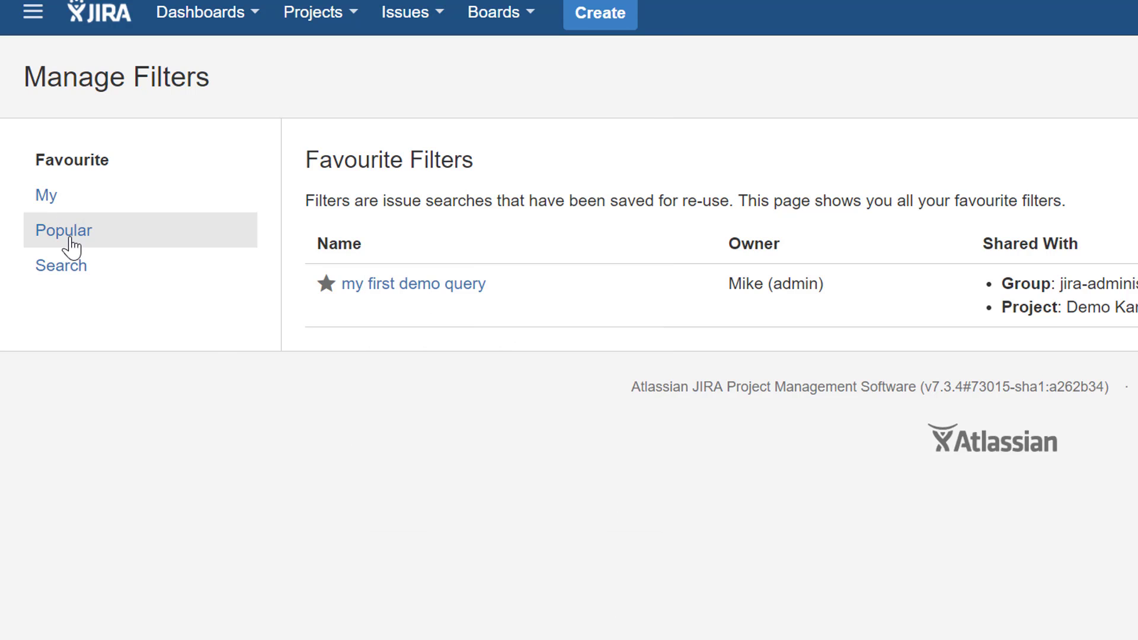
left_click(71, 266)
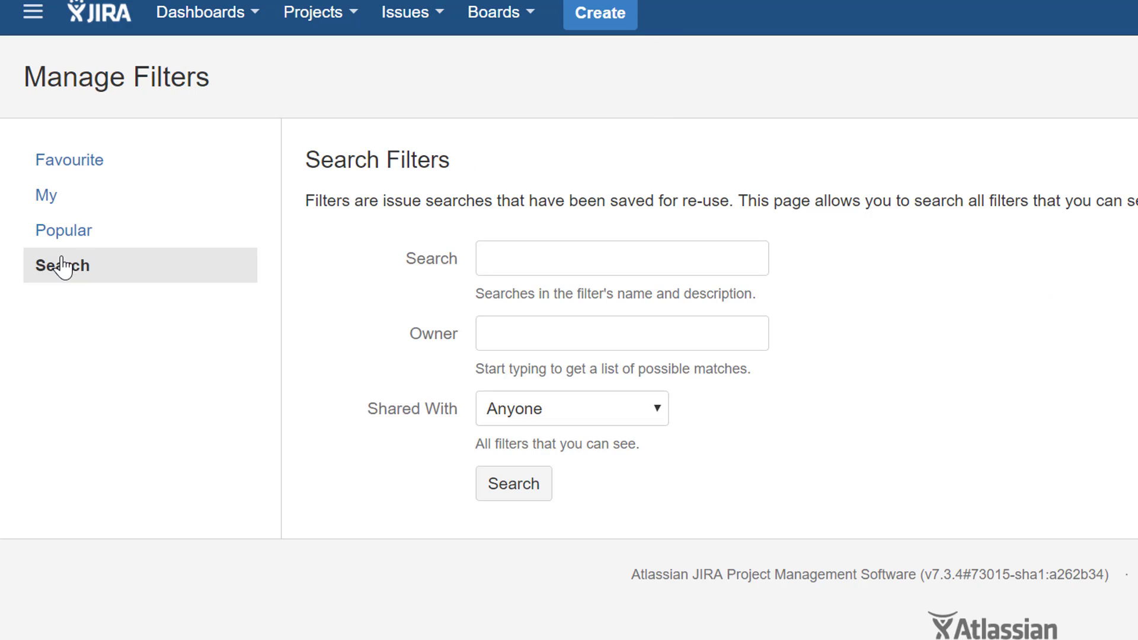
left_click(50, 236)
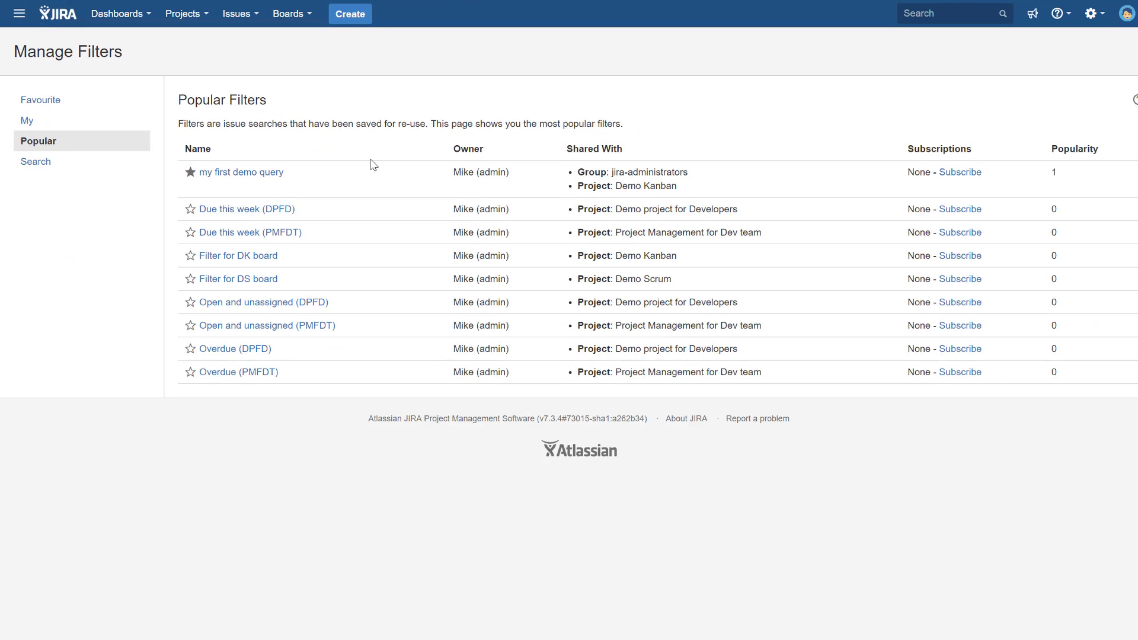